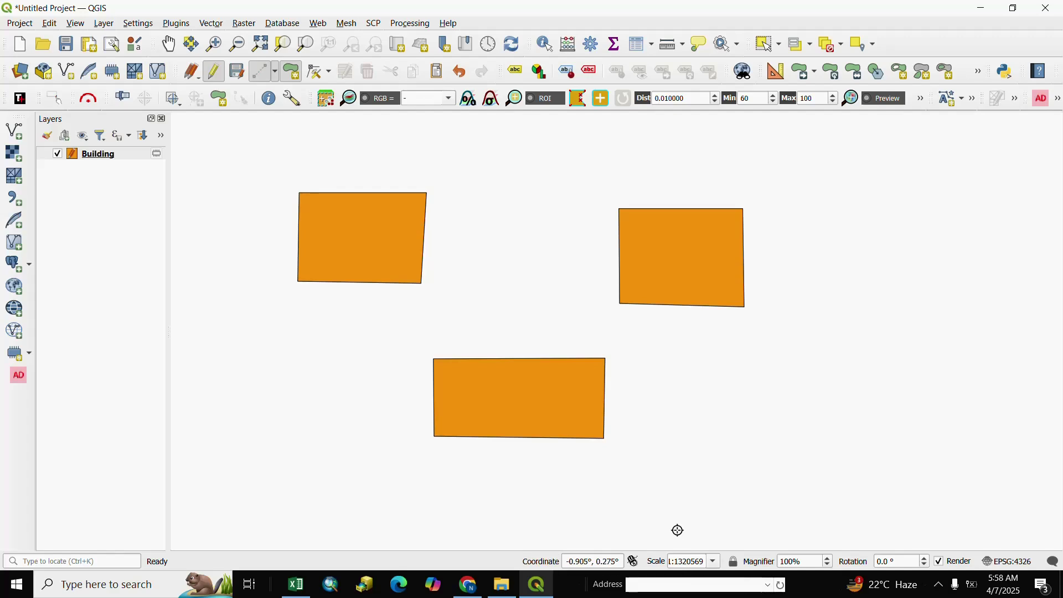
# Step: Add a Text (string) field called Name with length 50 to the Building layer's attribute table
pyautogui.click(639, 46)
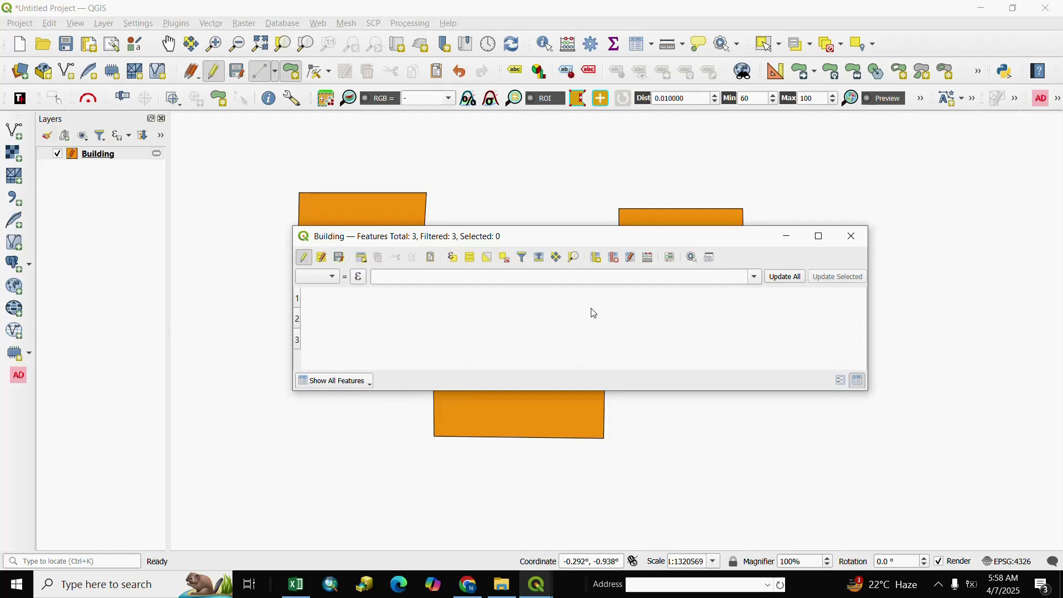
pyautogui.click(598, 258)
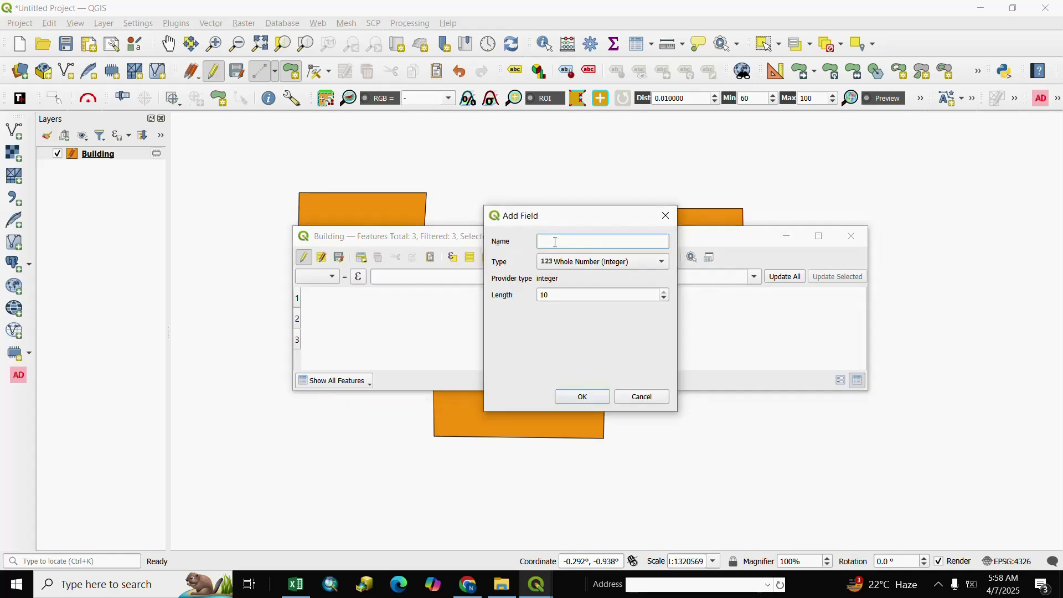
pyautogui.write('Name')
pyautogui.click(663, 265)
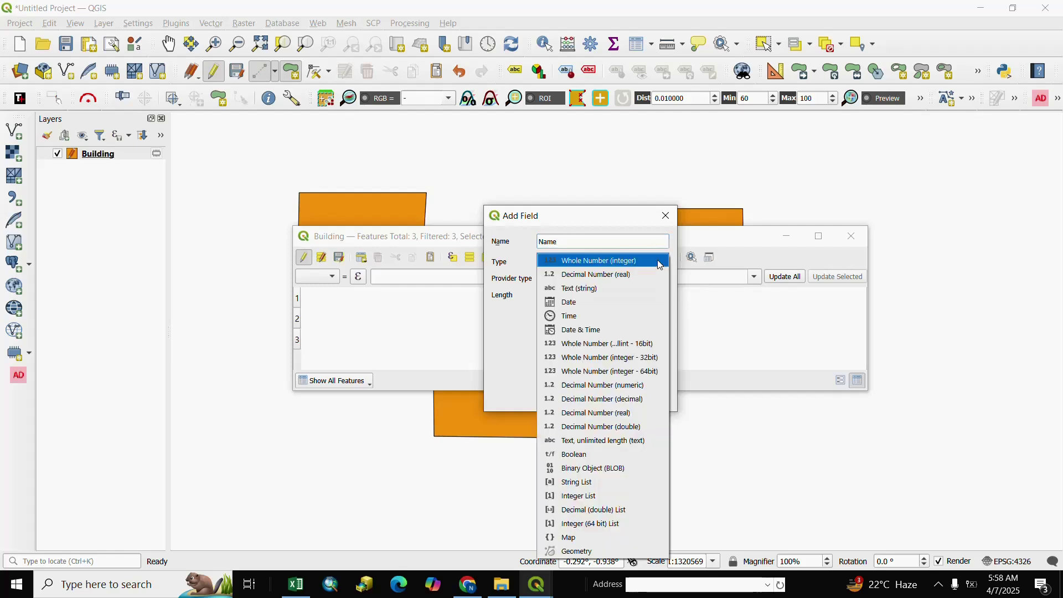
pyautogui.click(574, 288)
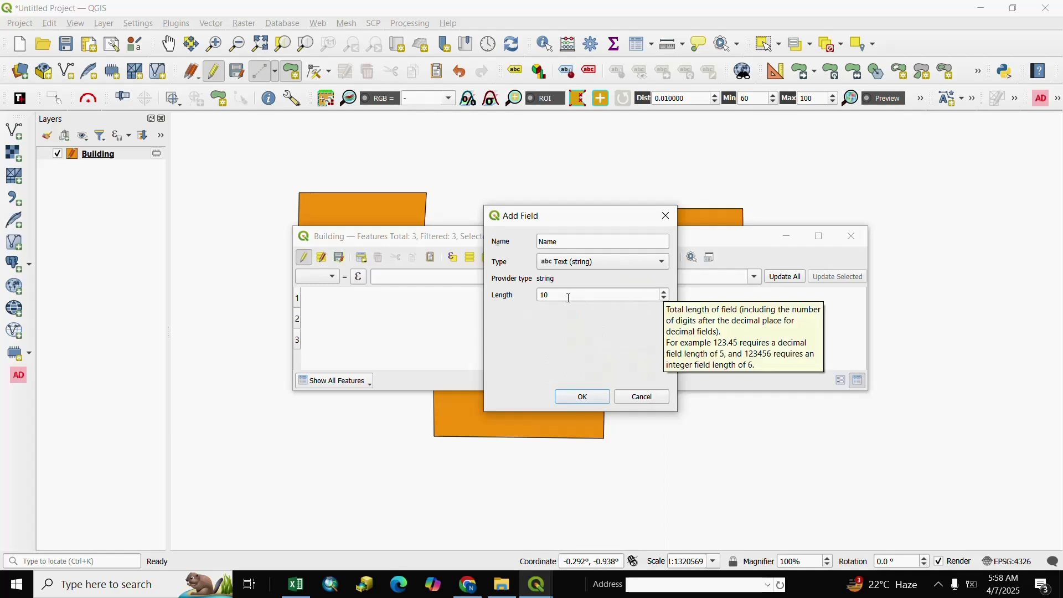
pyautogui.doubleClick(548, 296)
pyautogui.write('5')
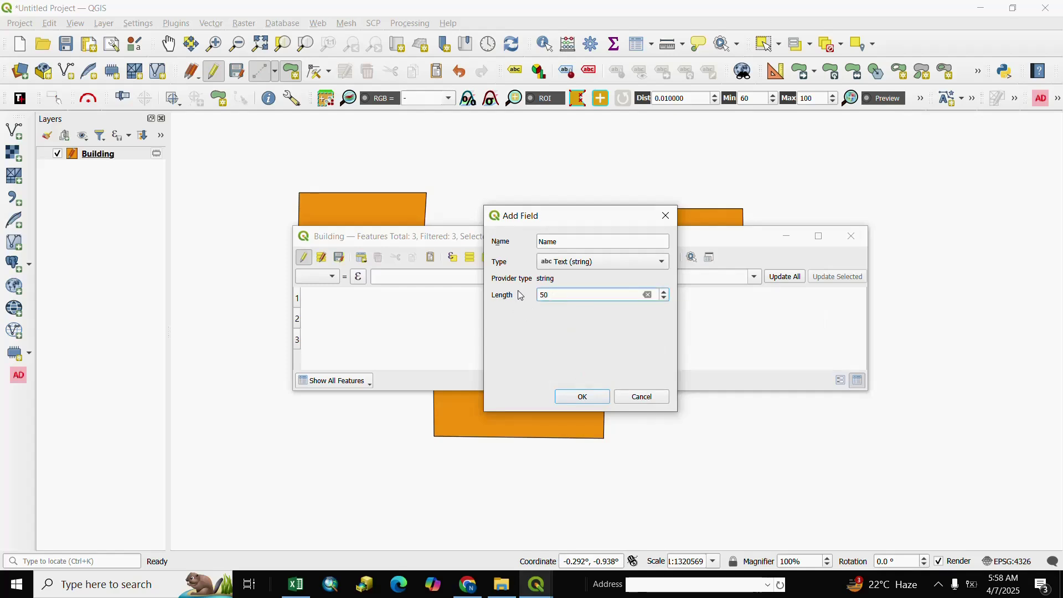
pyautogui.click(580, 398)
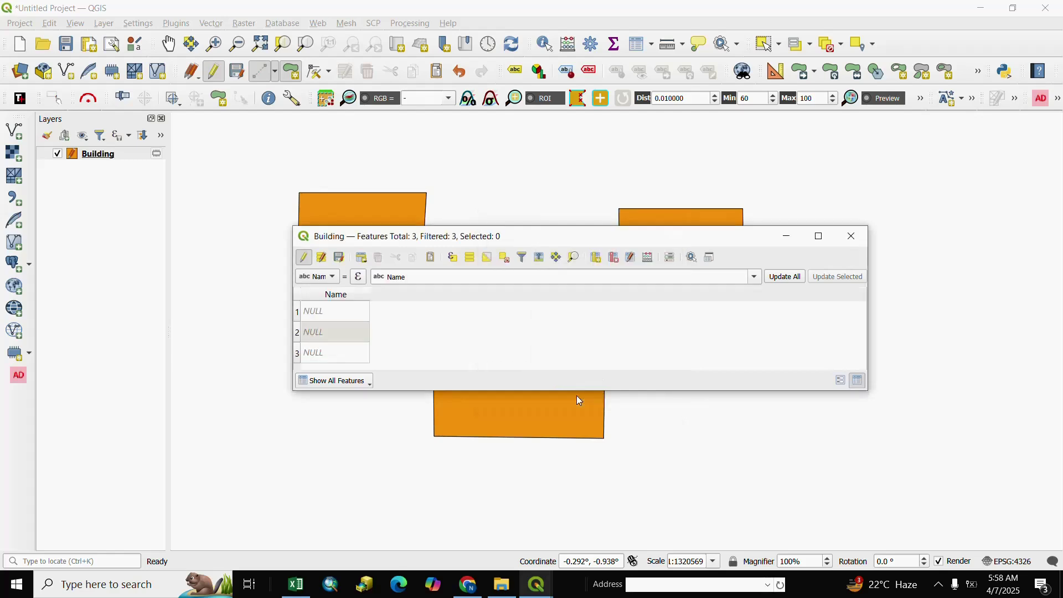
# Step: Fill the Name field of the three features with Building-1, Building-2 and Building-3, save the edits and close the table
pyautogui.click(346, 296)
pyautogui.doubleClick(332, 313)
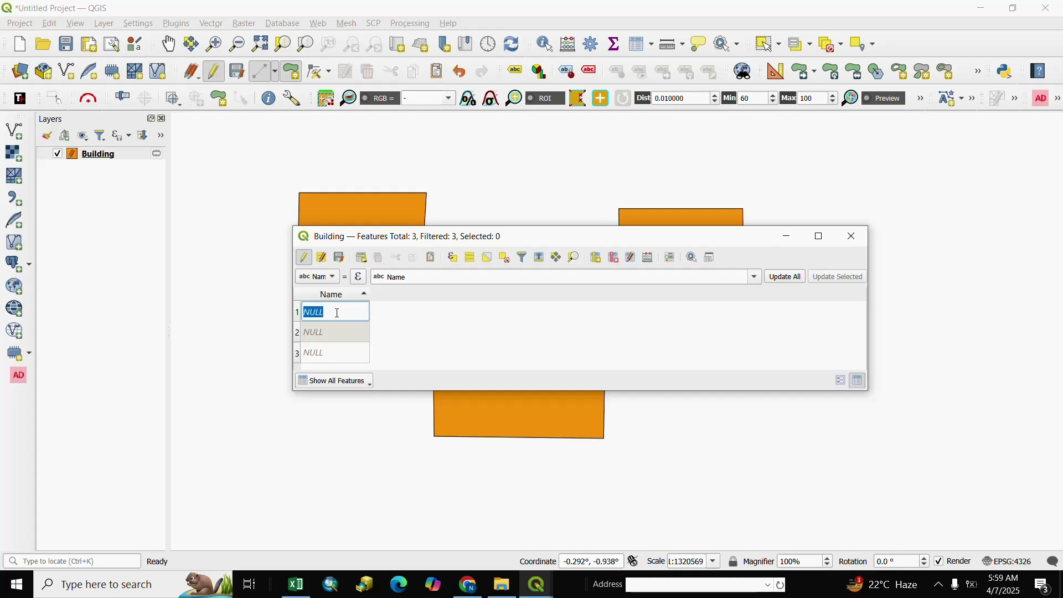
pyautogui.write('Building-')
pyautogui.write('1')
pyautogui.doubleClick(339, 333)
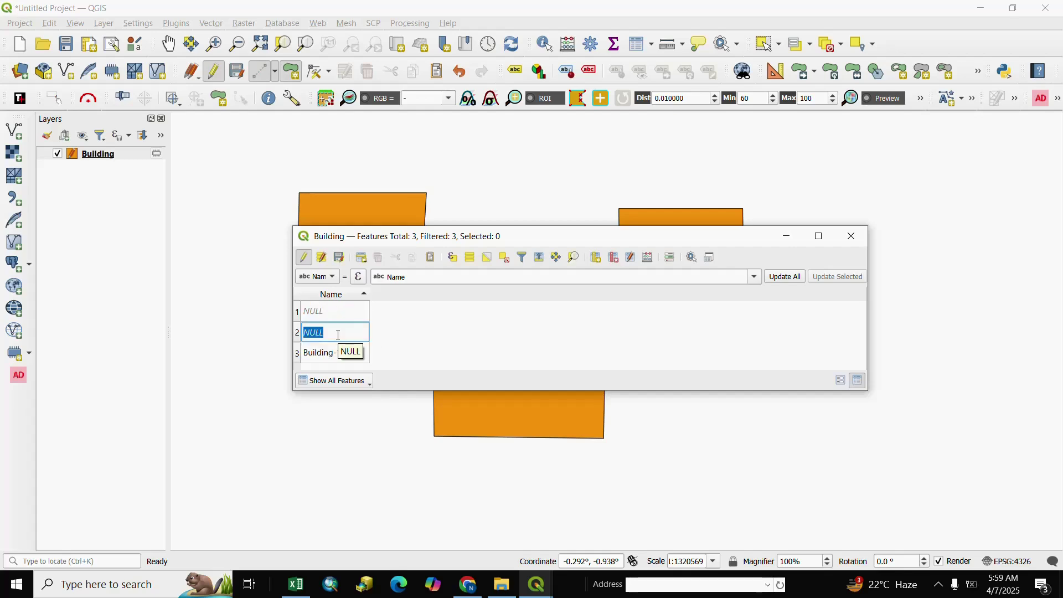
pyautogui.write('Building-')
pyautogui.write('2')
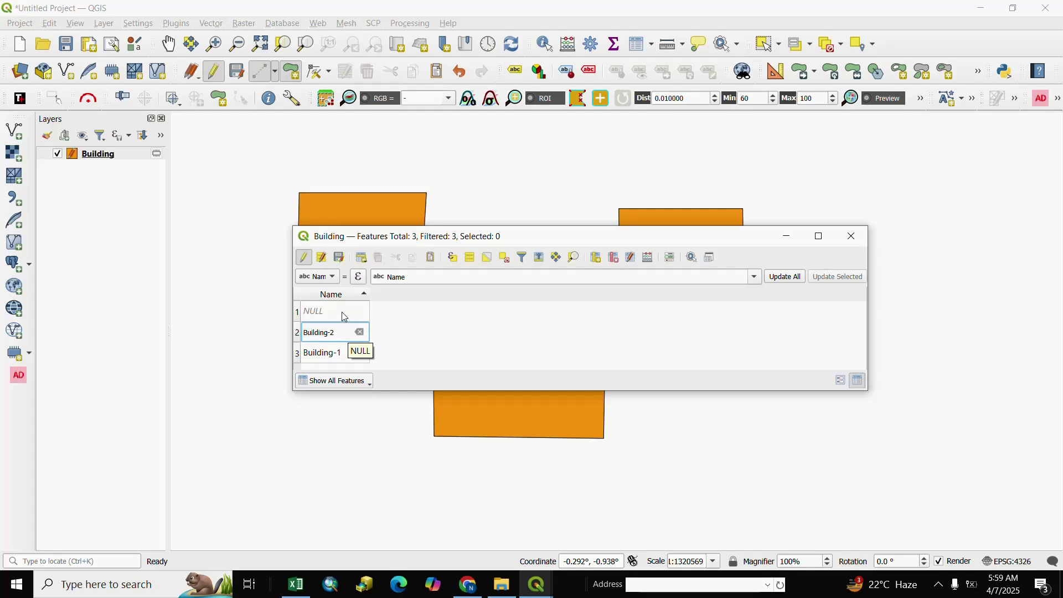
pyautogui.doubleClick(344, 314)
pyautogui.write('Building-')
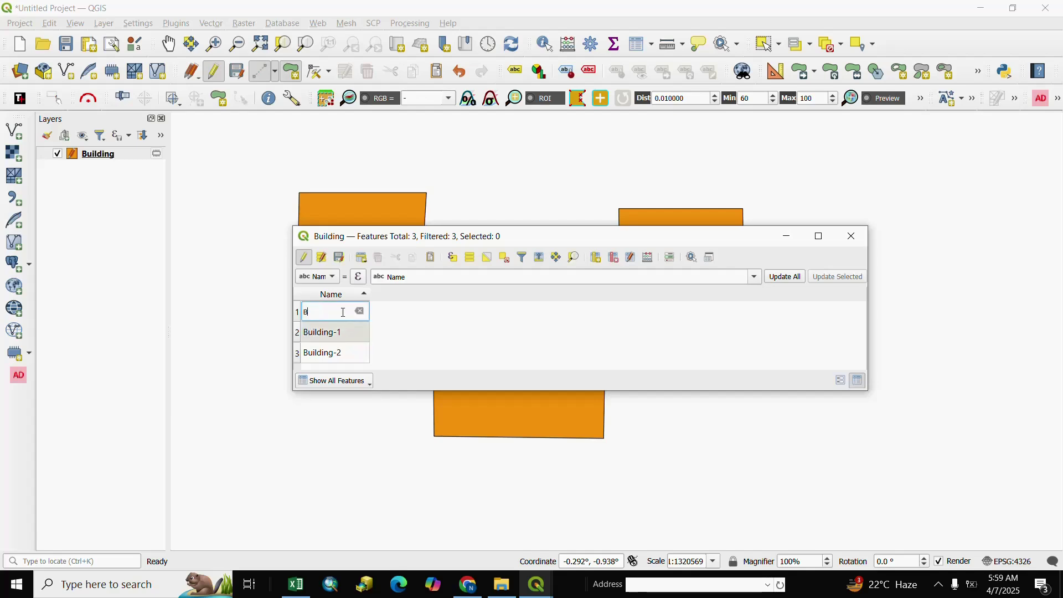
pyautogui.write('3')
pyautogui.click(413, 321)
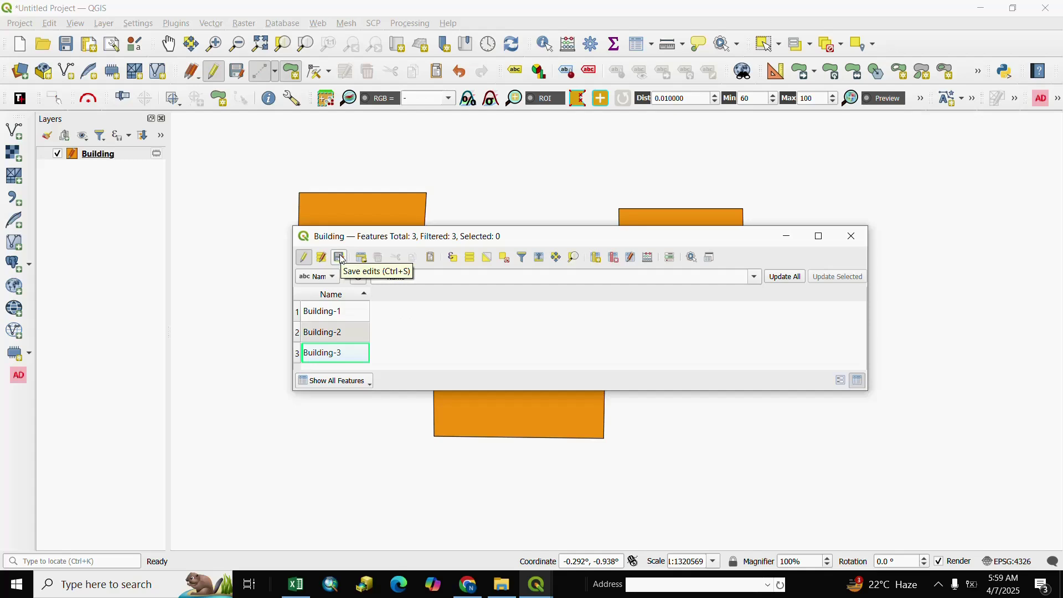
pyautogui.click(342, 258)
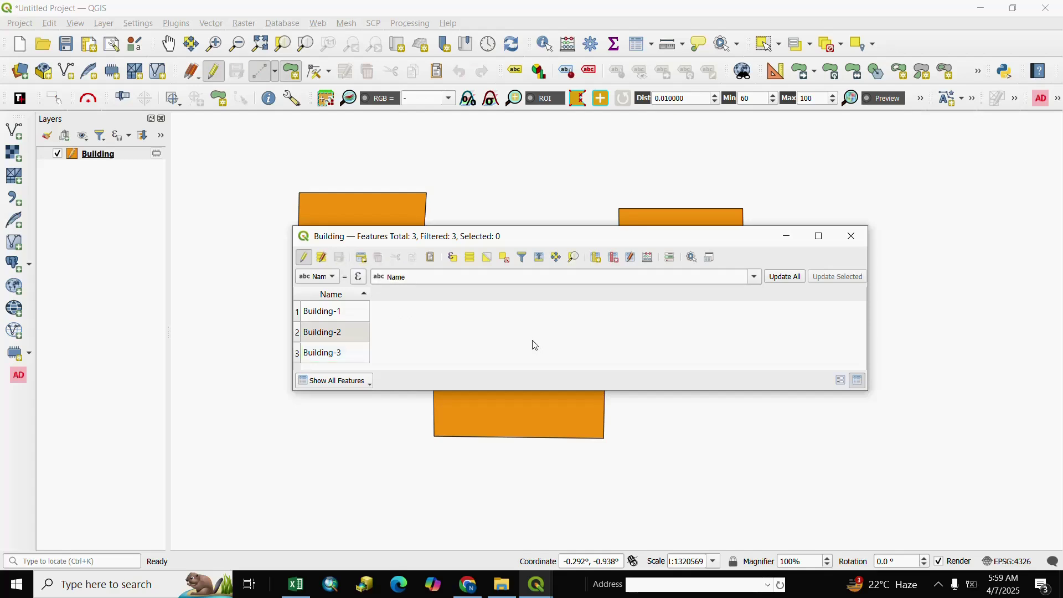
pyautogui.click(853, 238)
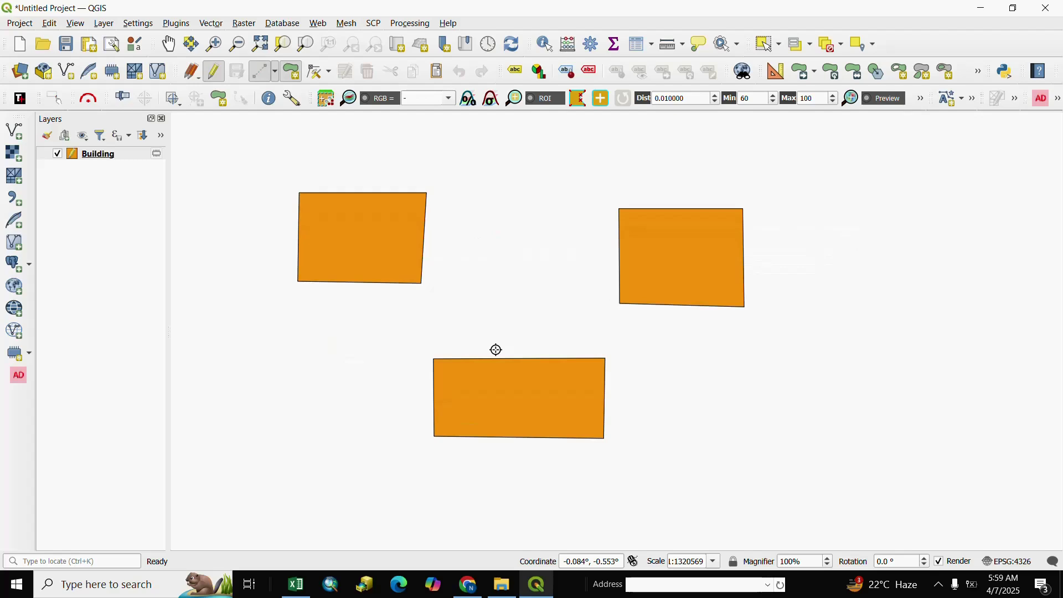
# Step: Turn on Single Labels for the Building layer, using the Name field as the label value
pyautogui.click(74, 158)
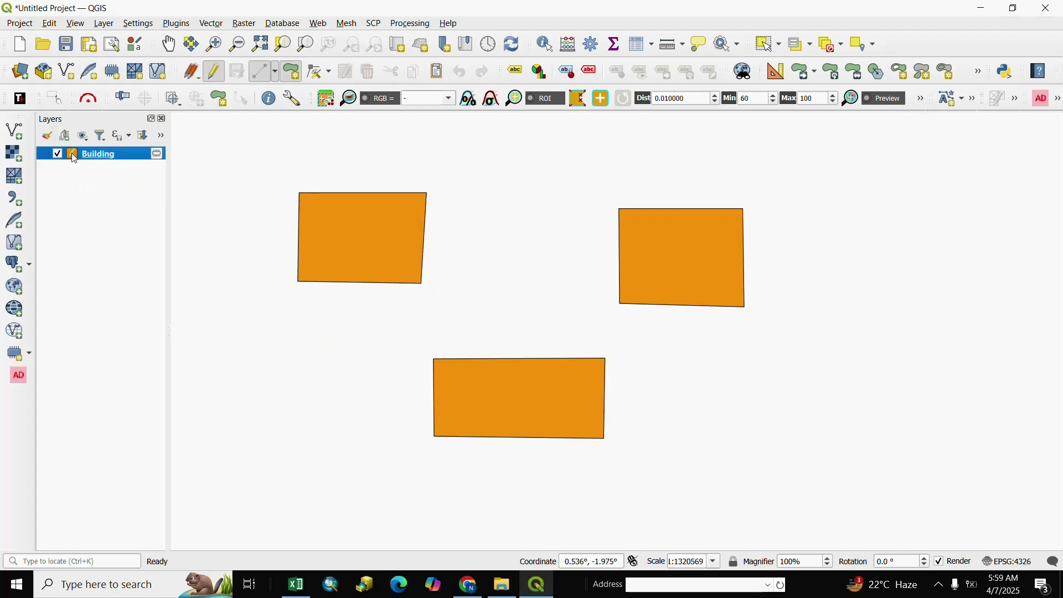
pyautogui.doubleClick(74, 158)
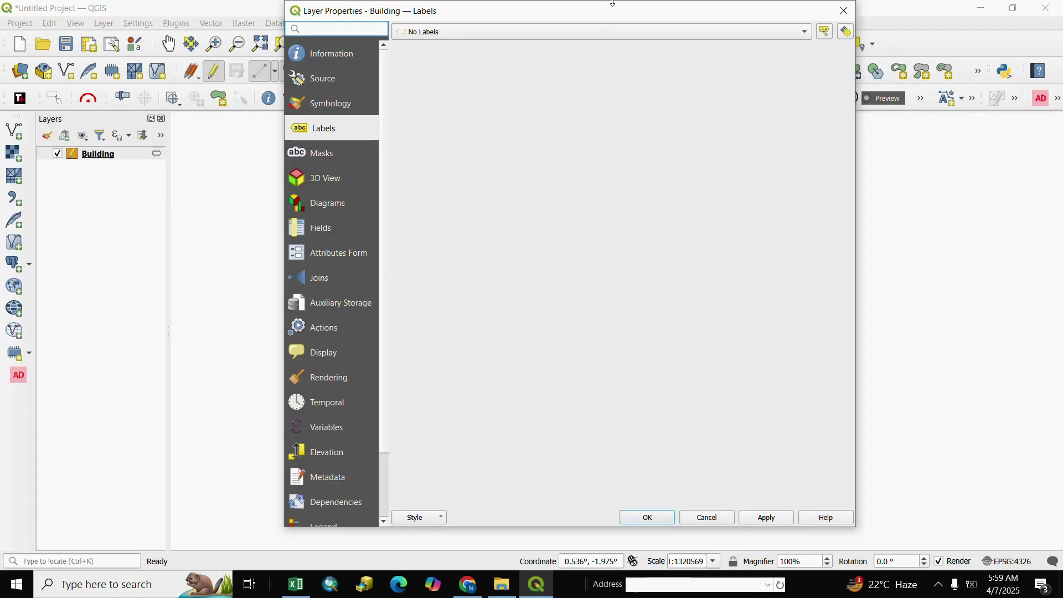
pyautogui.moveTo(610, 13); pyautogui.dragTo(613, 90)
pyautogui.click(805, 113)
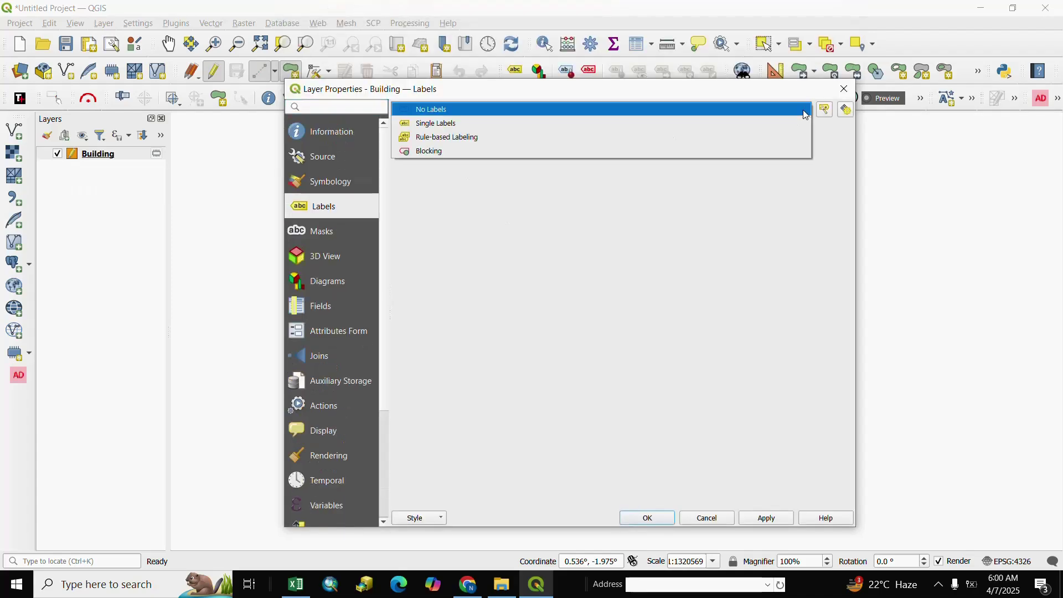
pyautogui.click(438, 127)
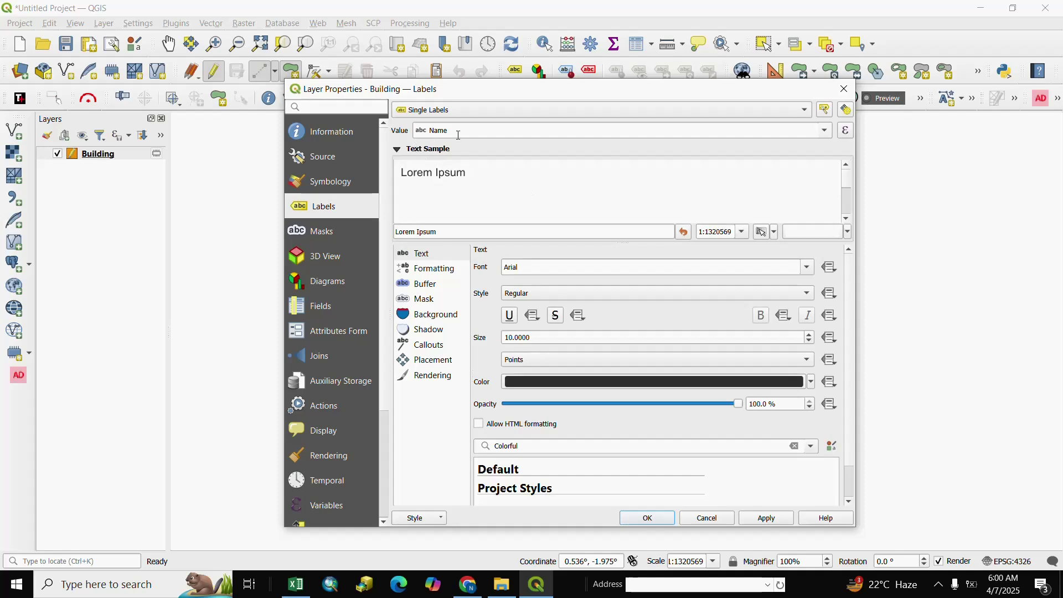
pyautogui.click(823, 131)
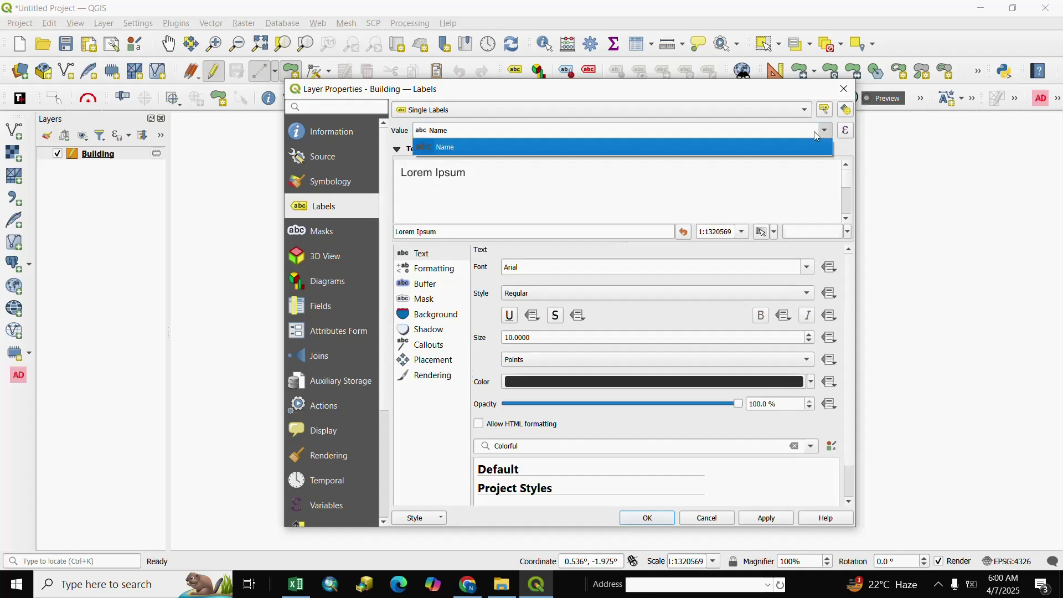
pyautogui.click(452, 148)
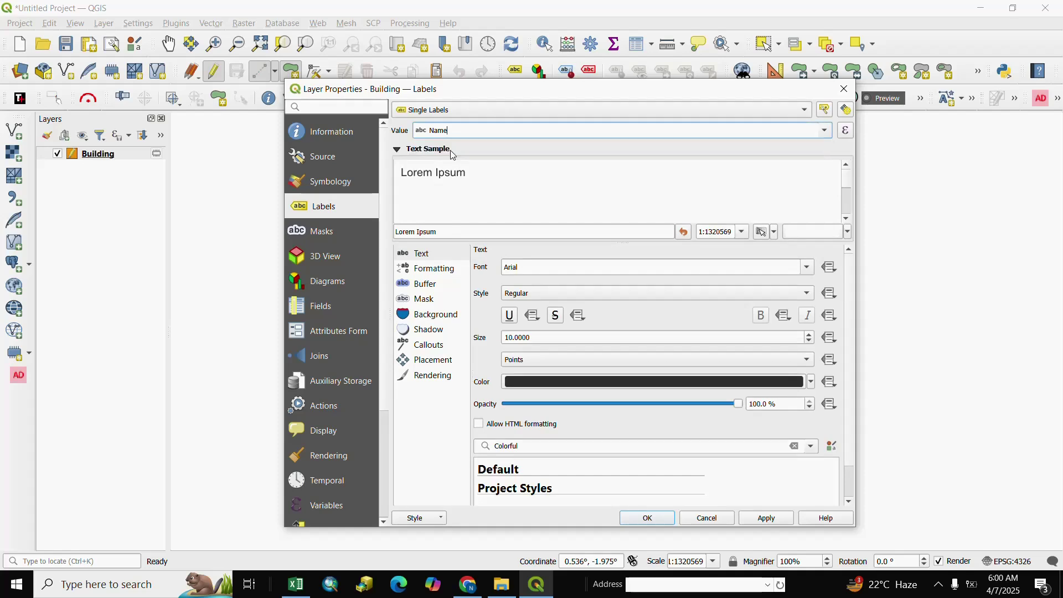
# Step: Set the label font to Arial Black with a size of 20 points
pyautogui.click(809, 269)
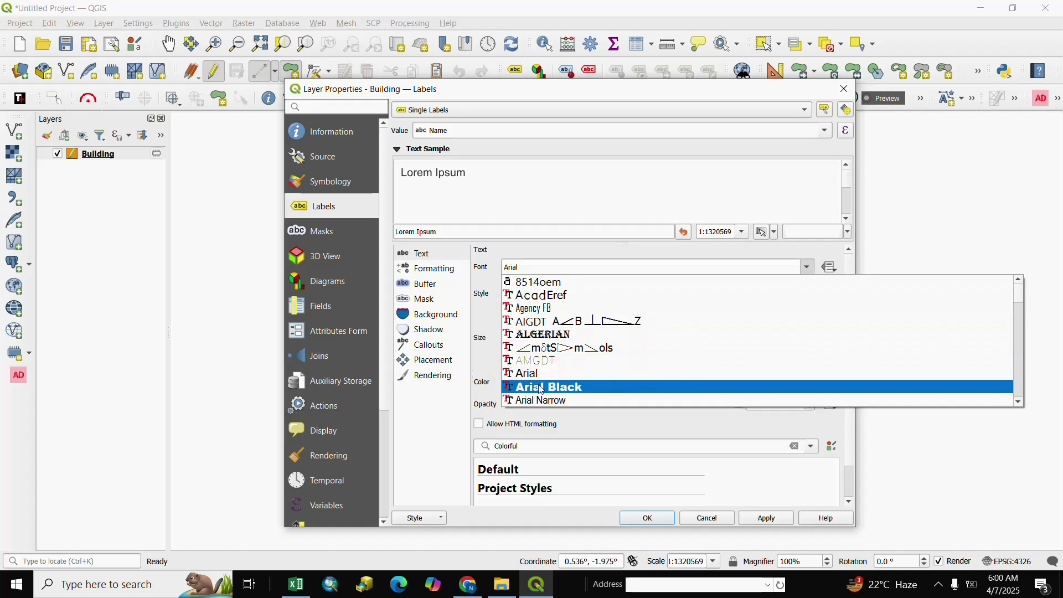
pyautogui.click(554, 391)
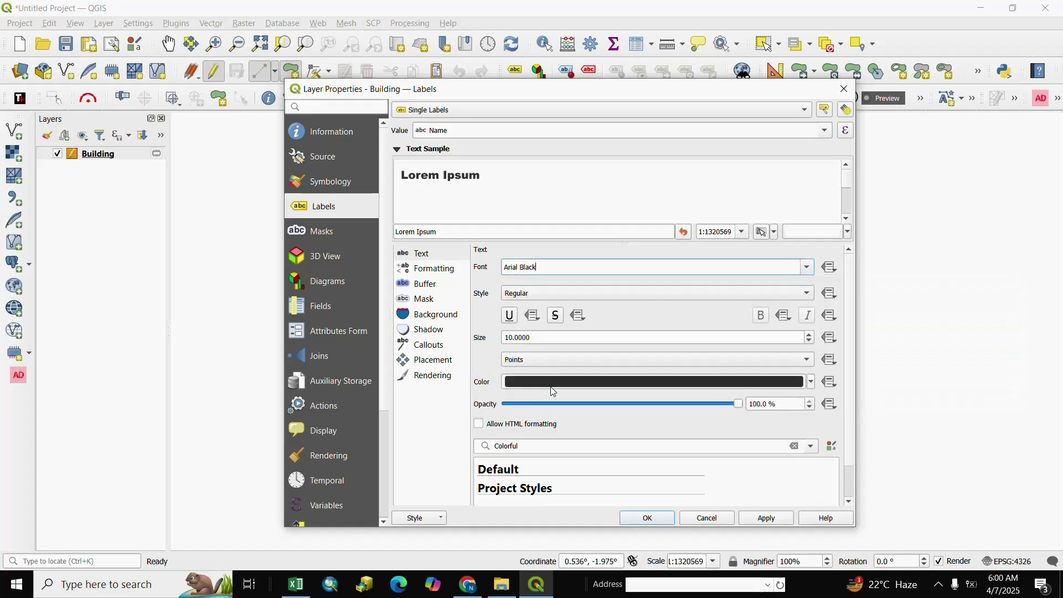
pyautogui.click(580, 341)
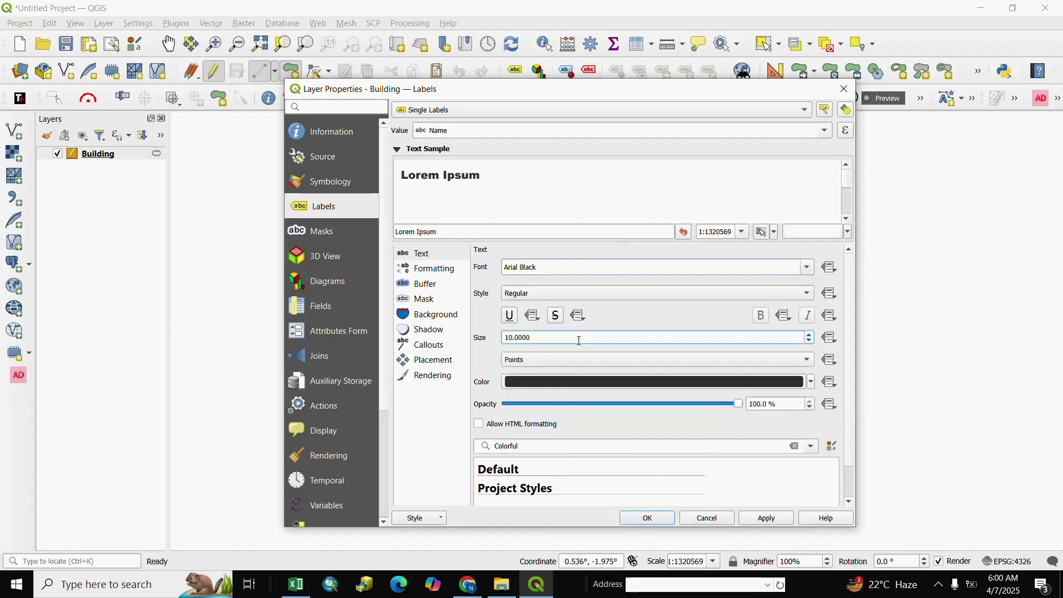
pyautogui.moveTo(542, 340); pyautogui.dragTo(460, 329)
pyautogui.write('20')
pyautogui.click(807, 361)
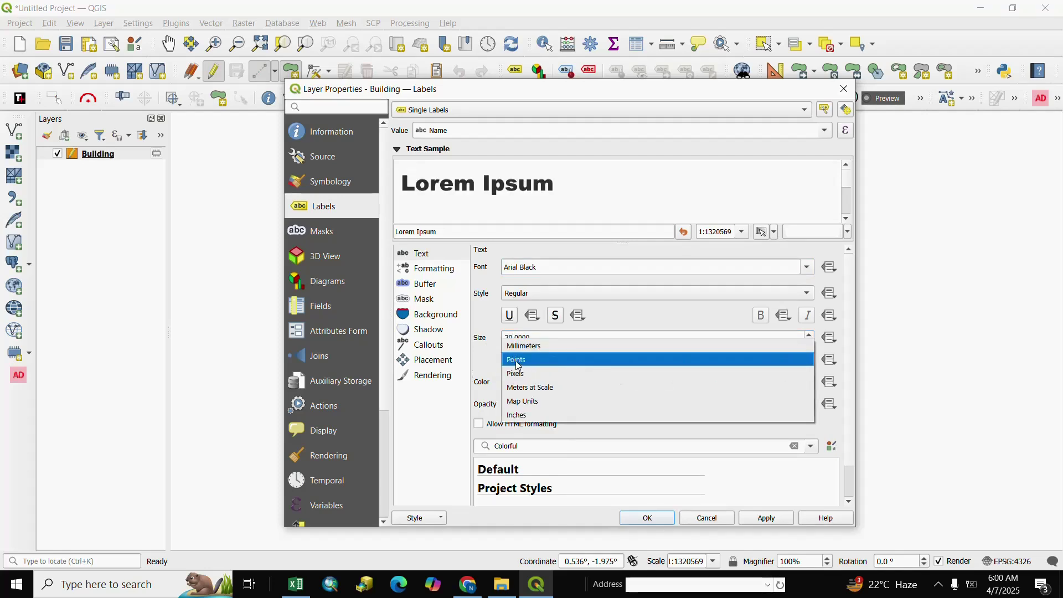
pyautogui.click(612, 360)
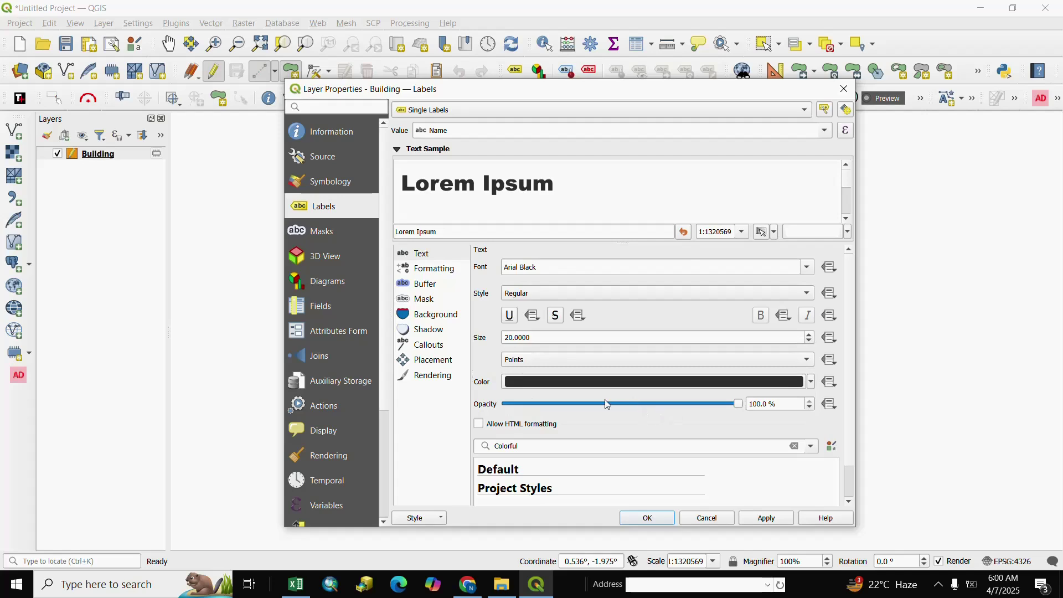
# Step: Change the label text color to the recently used dark blue and accept the label settings
pyautogui.click(811, 381)
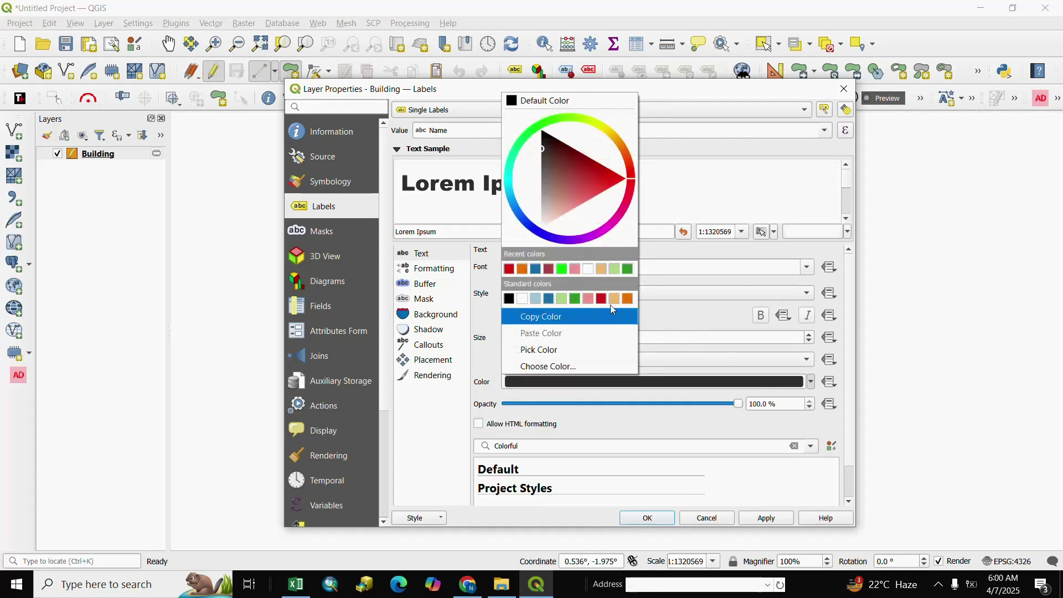
pyautogui.click(535, 269)
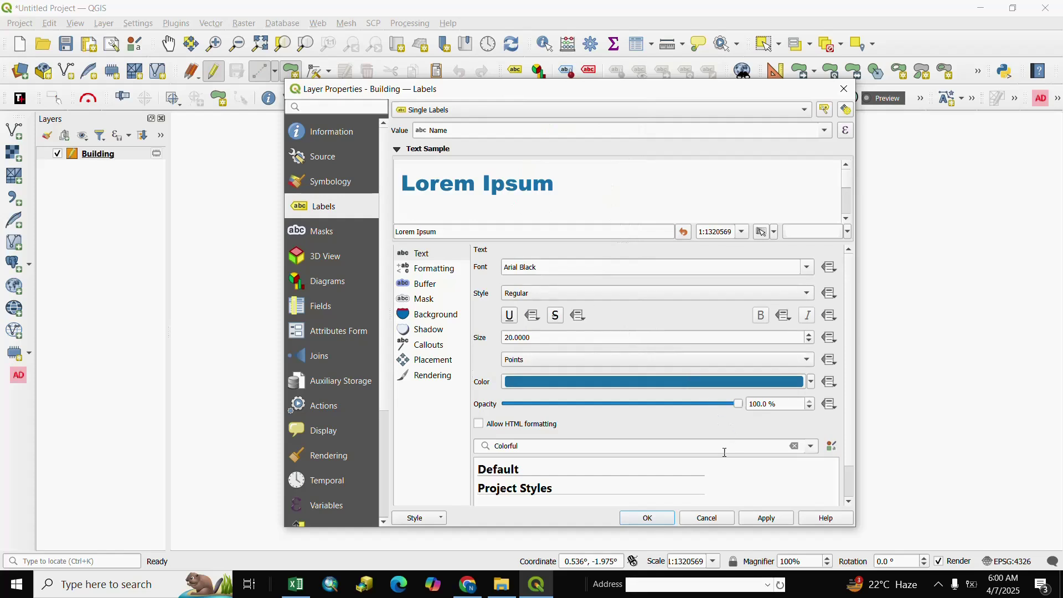
pyautogui.click(641, 518)
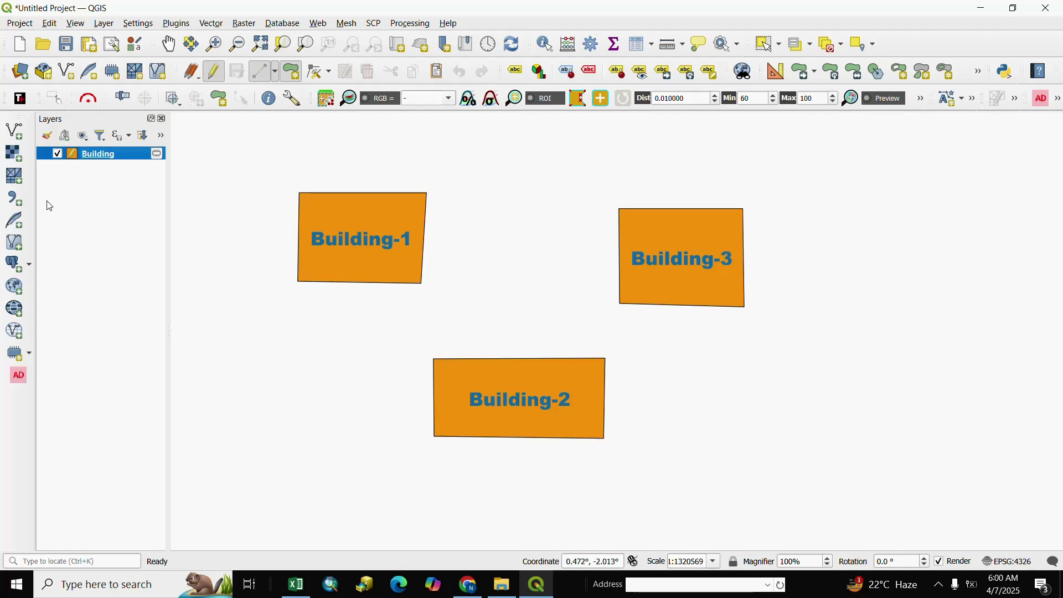
# Step: Apply the "pattern dot green" fill symbol to the Building layer and accept the symbology
pyautogui.doubleClick(74, 159)
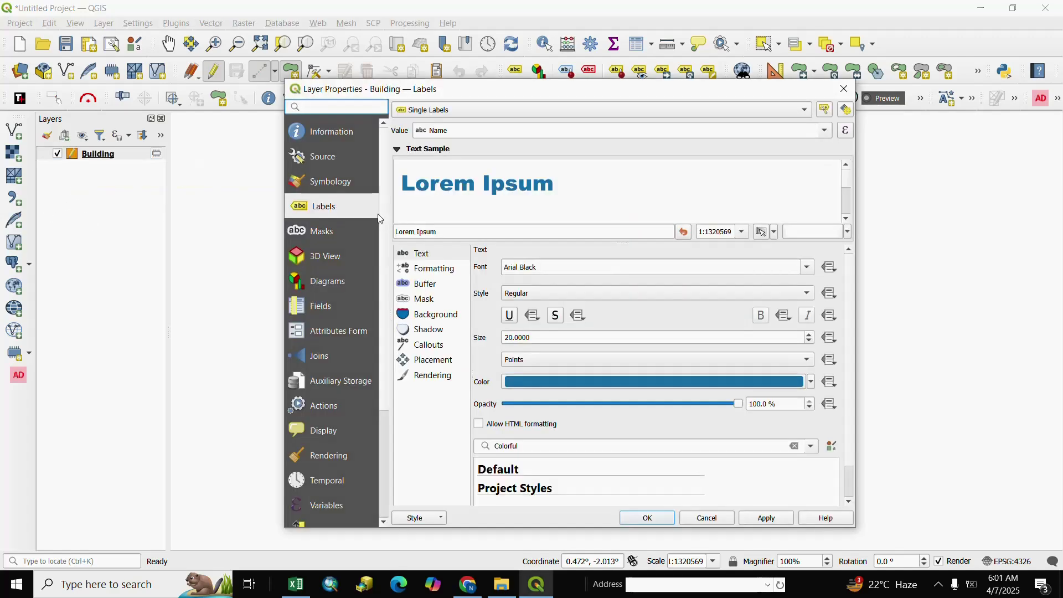
pyautogui.click(334, 184)
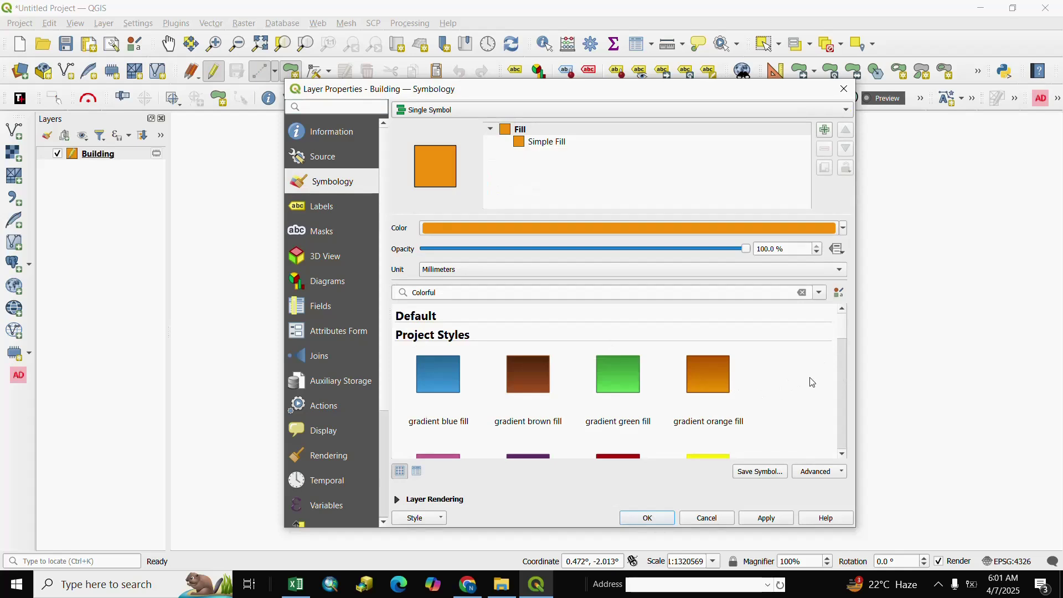
pyautogui.scroll(-3, 842, 394)
pyautogui.scroll(-5, 742, 404)
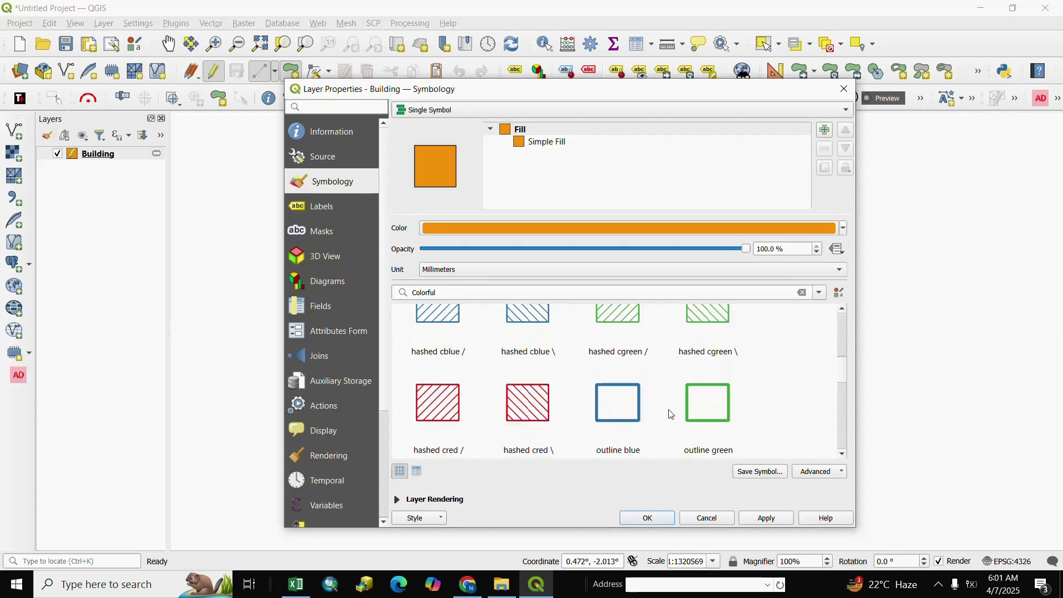
pyautogui.scroll(-2, 669, 407)
pyautogui.scroll(3, 669, 406)
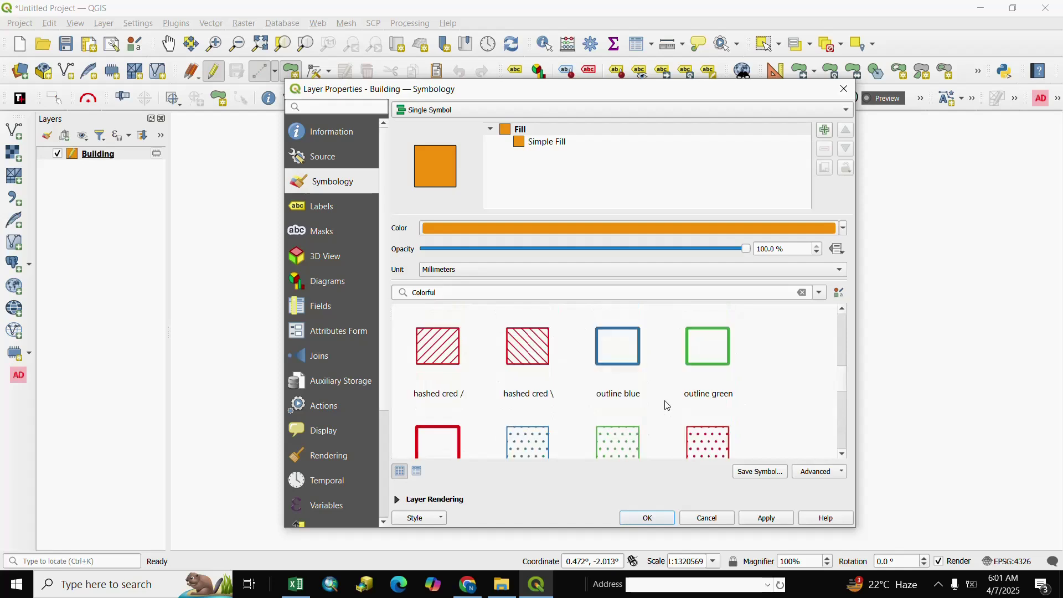
pyautogui.scroll(-1, 668, 403)
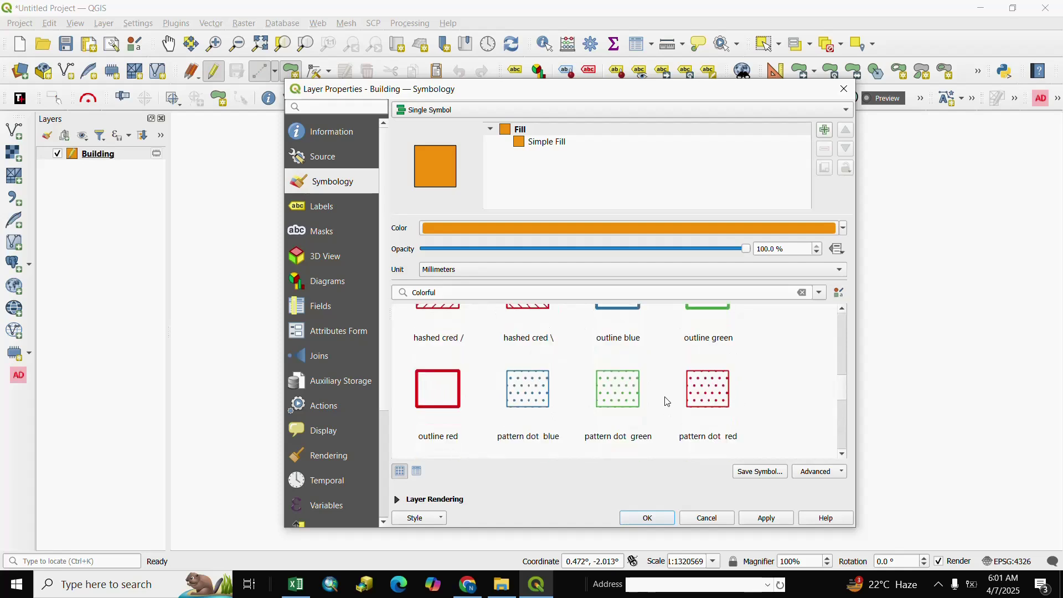
pyautogui.click(620, 395)
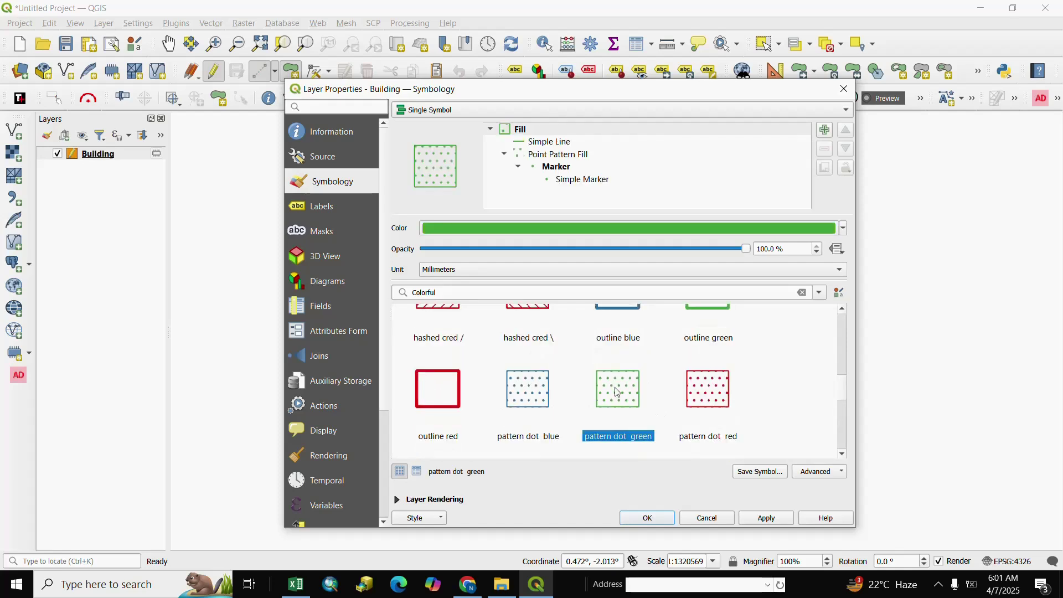
pyautogui.click(648, 518)
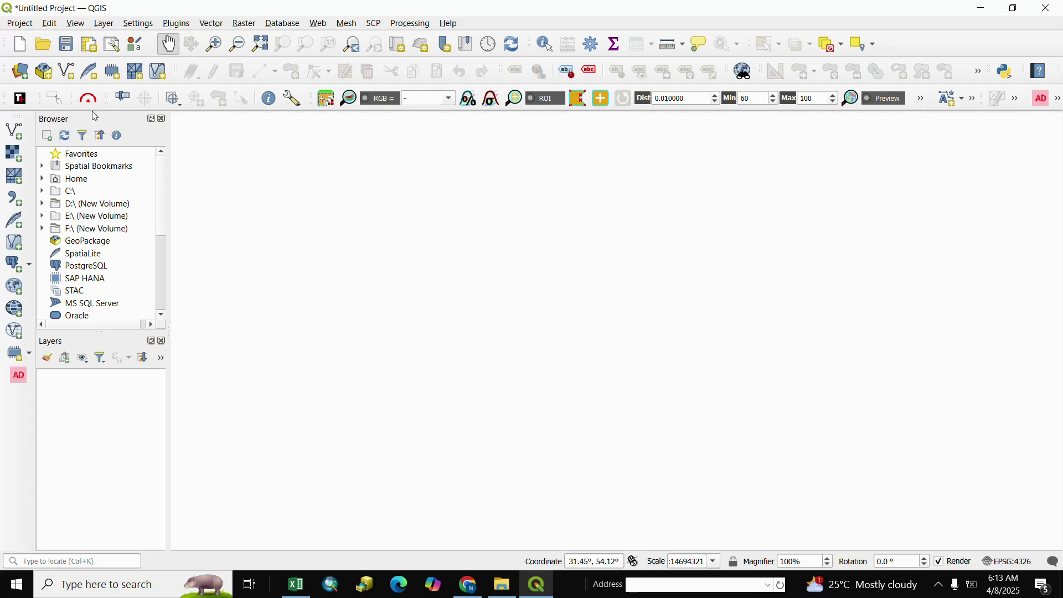
pyautogui.click(75, 24)
pyautogui.moveTo(100, 464)
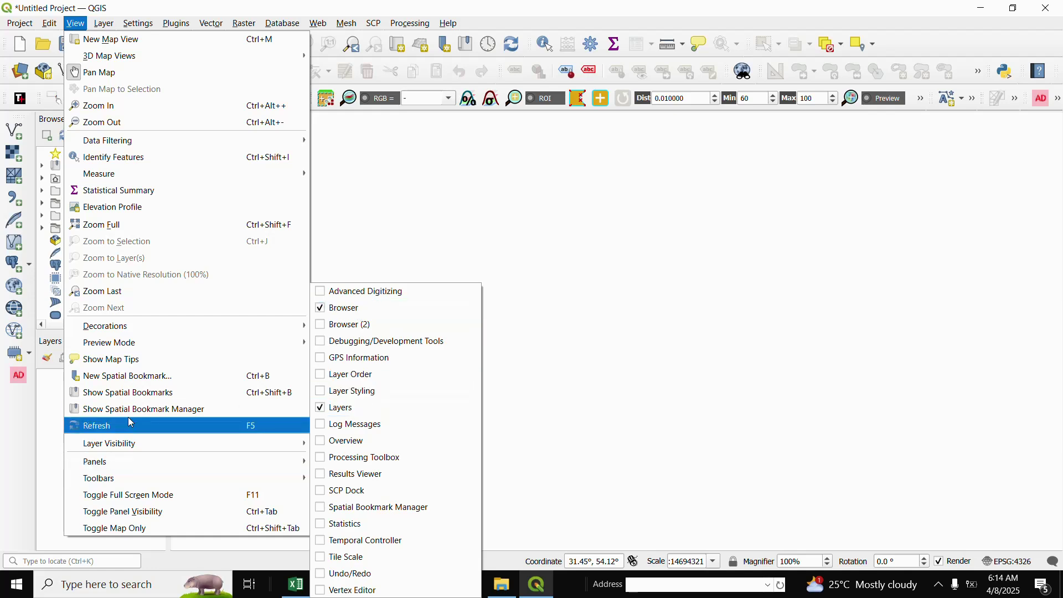
pyautogui.click(43, 404)
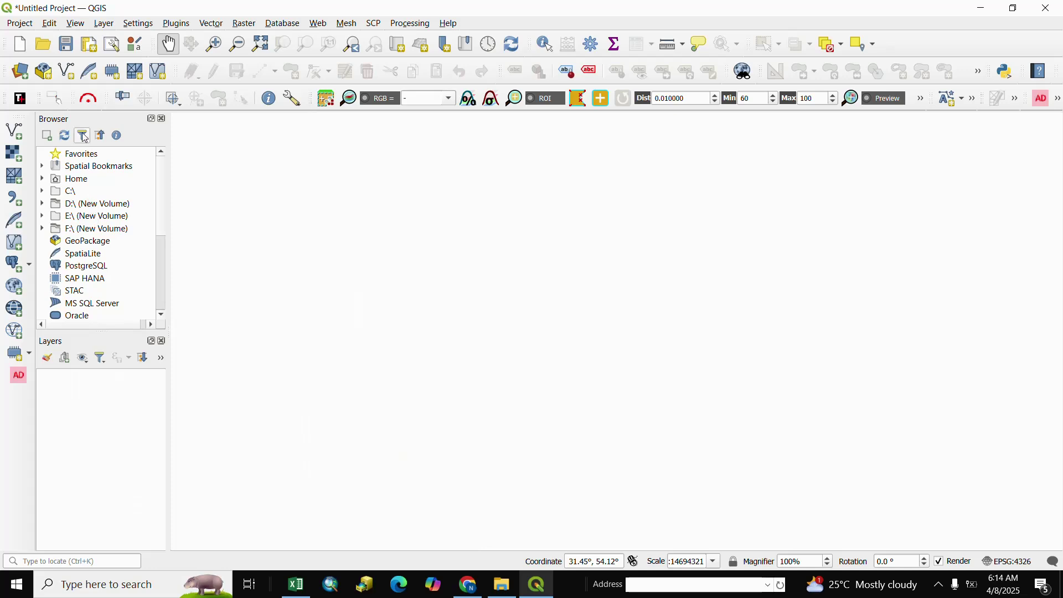
pyautogui.moveTo(83, 119)
pyautogui.mouseDown()
pyautogui.moveTo(407, 161)
pyautogui.moveTo(80, 136)
pyautogui.mouseUp()
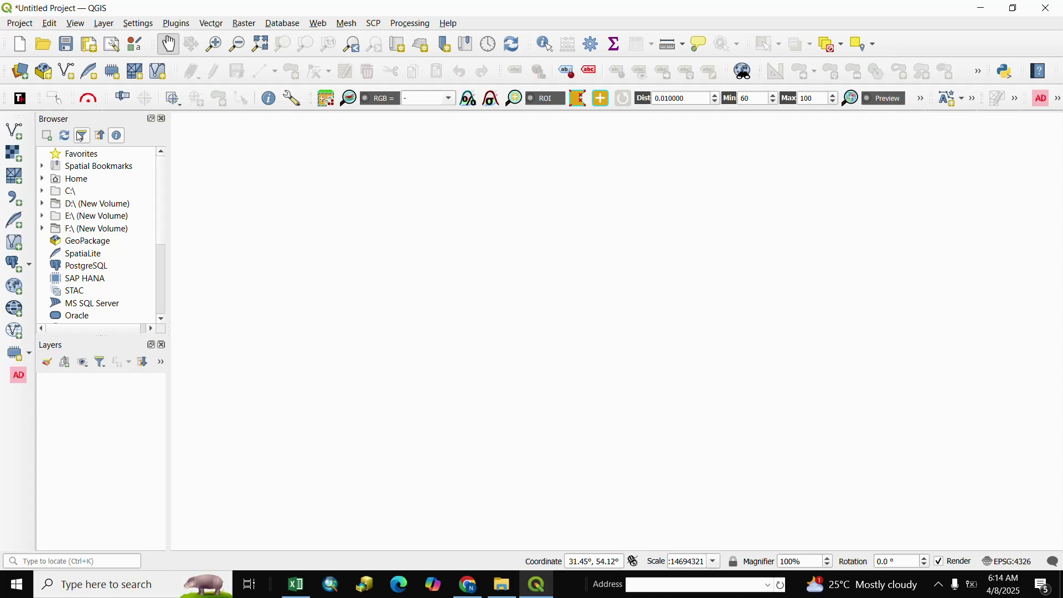
# Step: Load IND_adm2.shp from D:/GIS Online Data/ADMINISTRATIVE BOUNDRY into the project through the file browser
pyautogui.click(44, 205)
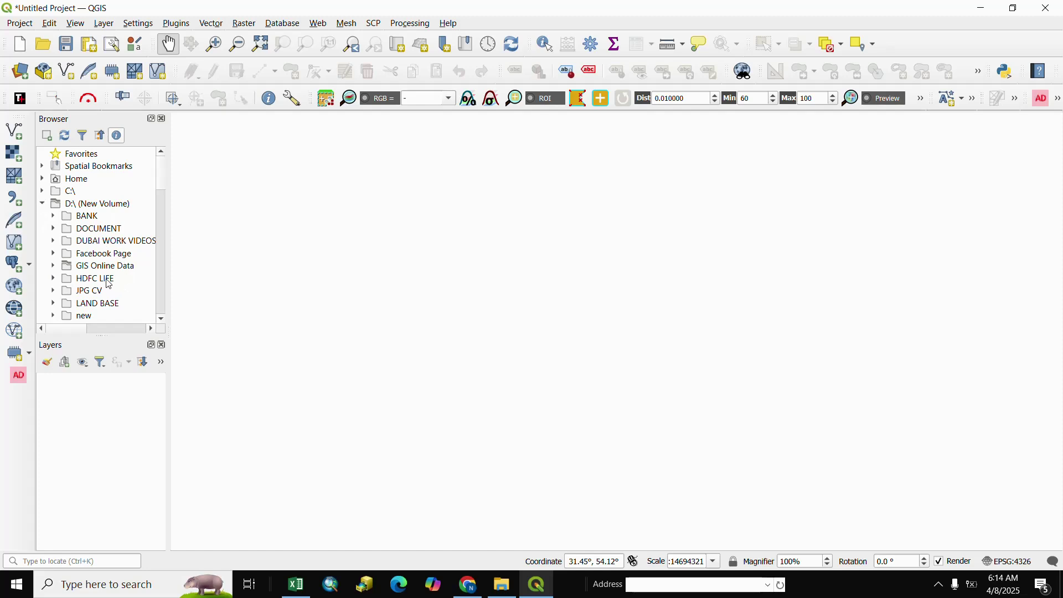
pyautogui.click(54, 267)
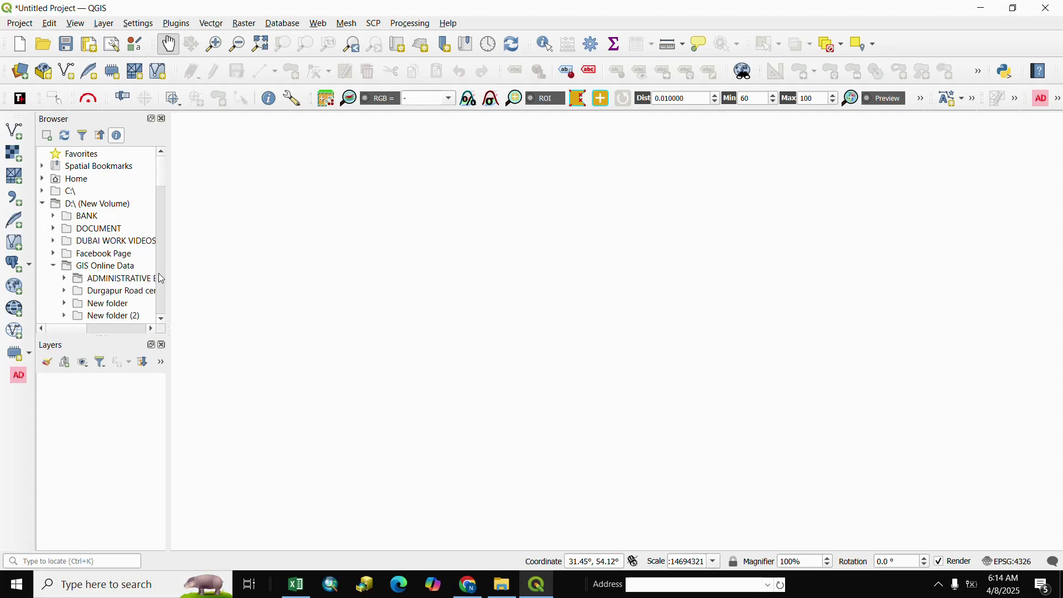
pyautogui.click(161, 319)
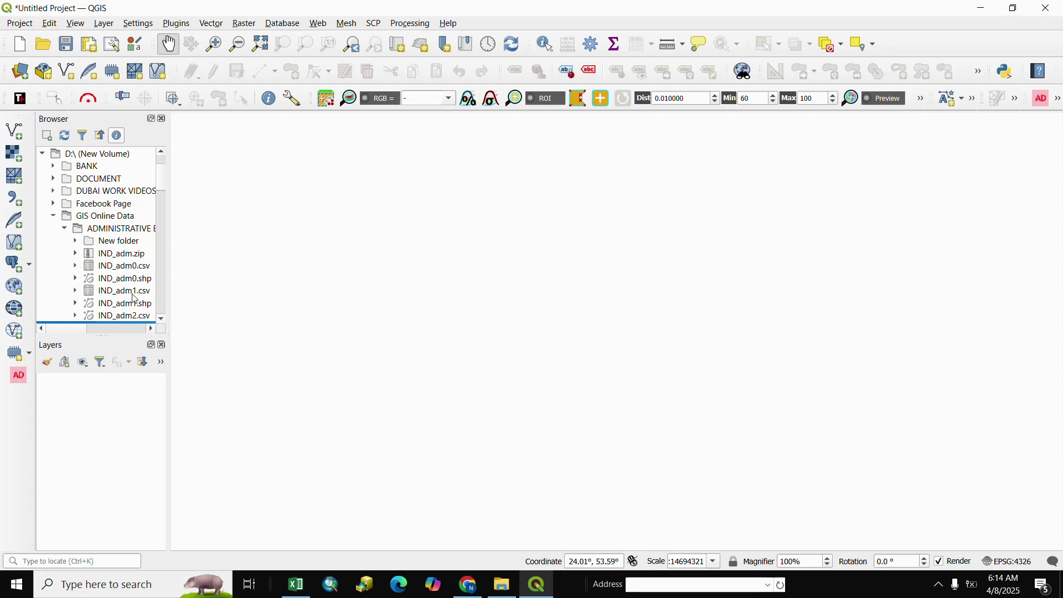
pyautogui.scroll(-2, 131, 305)
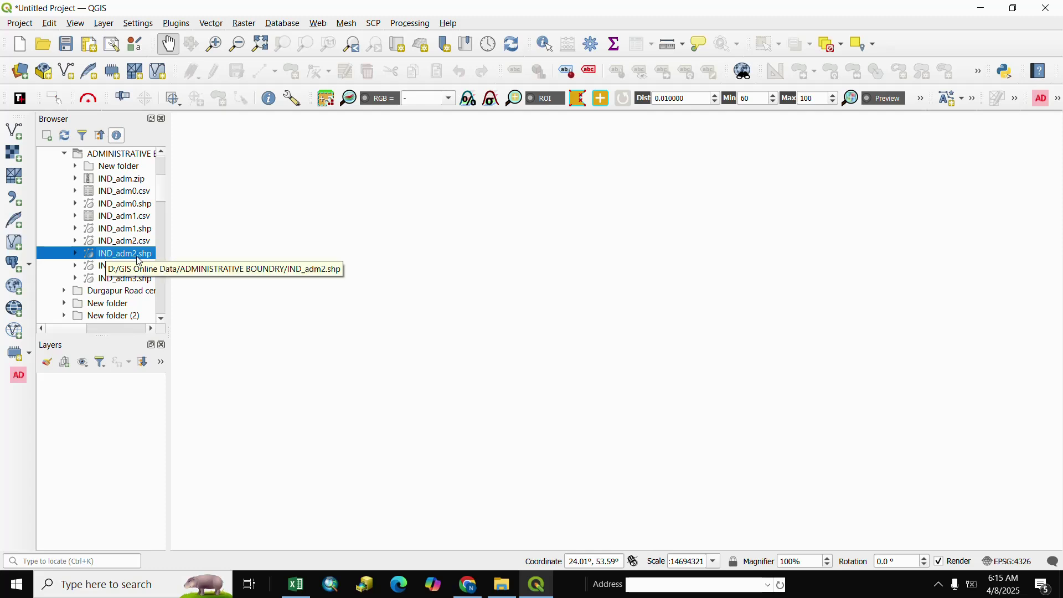
pyautogui.doubleClick(103, 255)
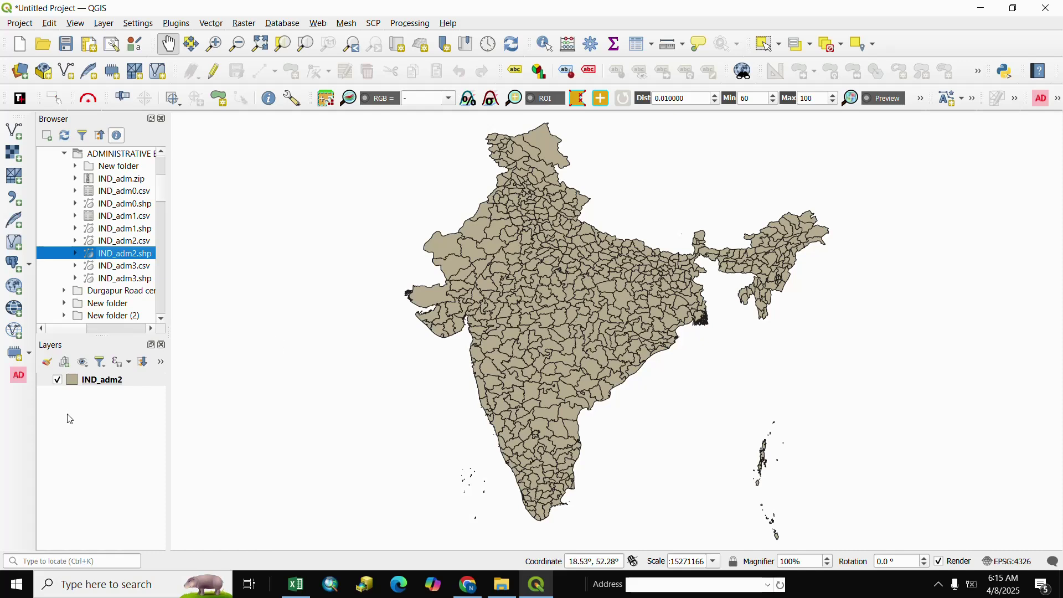
# Step: Remove the IND_adm2 layer from the project and add IND_adm2.shp to the map again
pyautogui.moveTo(97, 386)
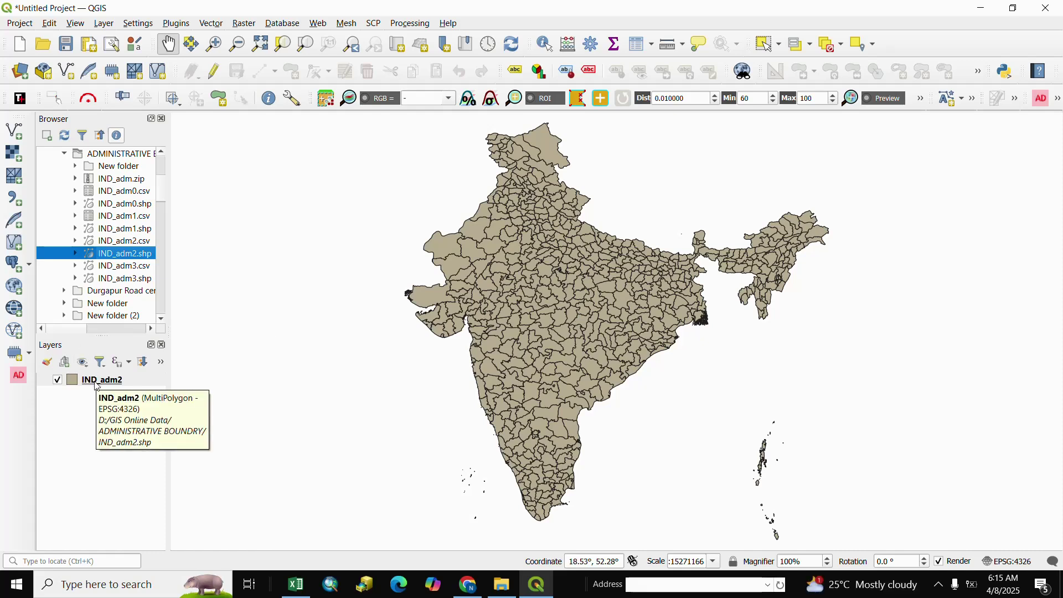
pyautogui.click(96, 384)
pyautogui.rightClick(97, 386)
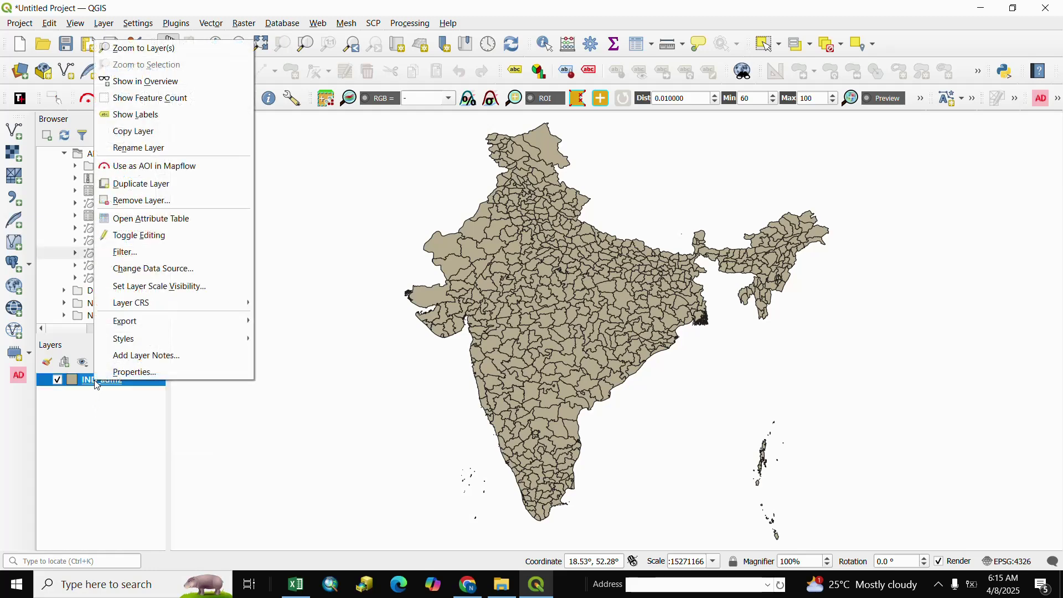
pyautogui.click(140, 202)
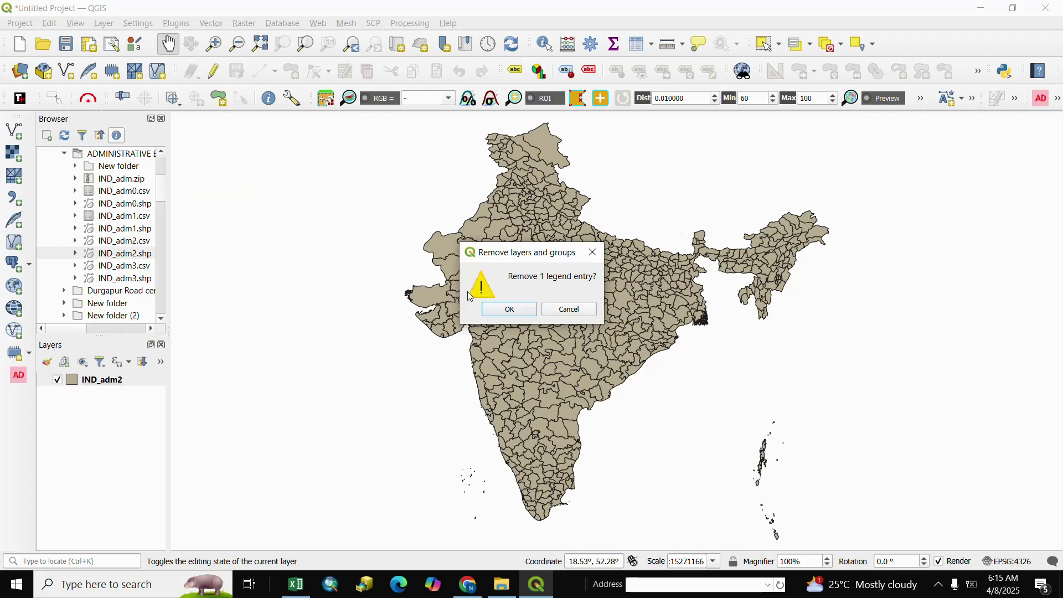
pyautogui.click(511, 310)
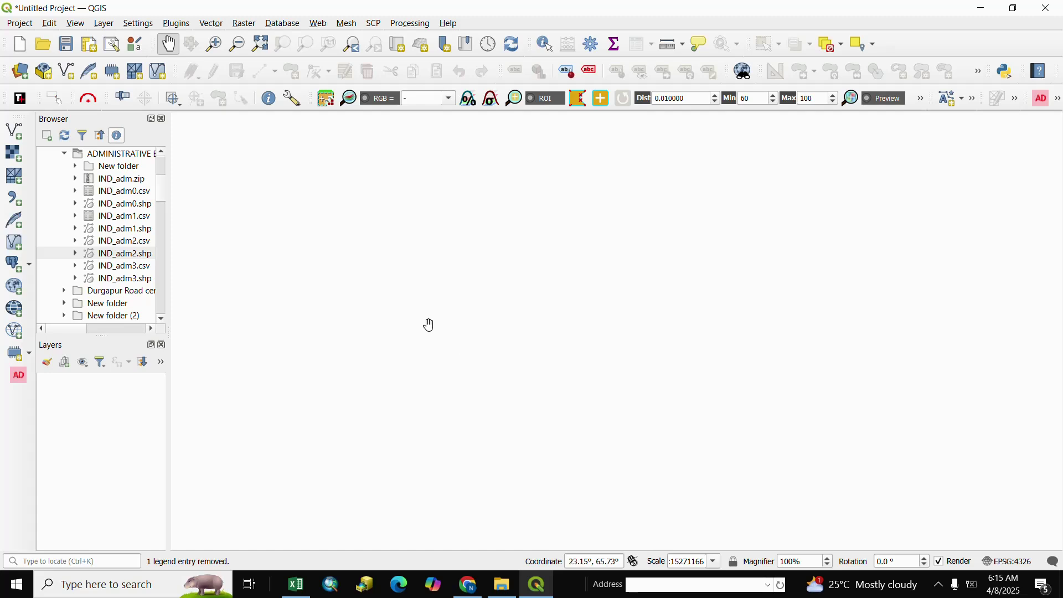
pyautogui.click(125, 260)
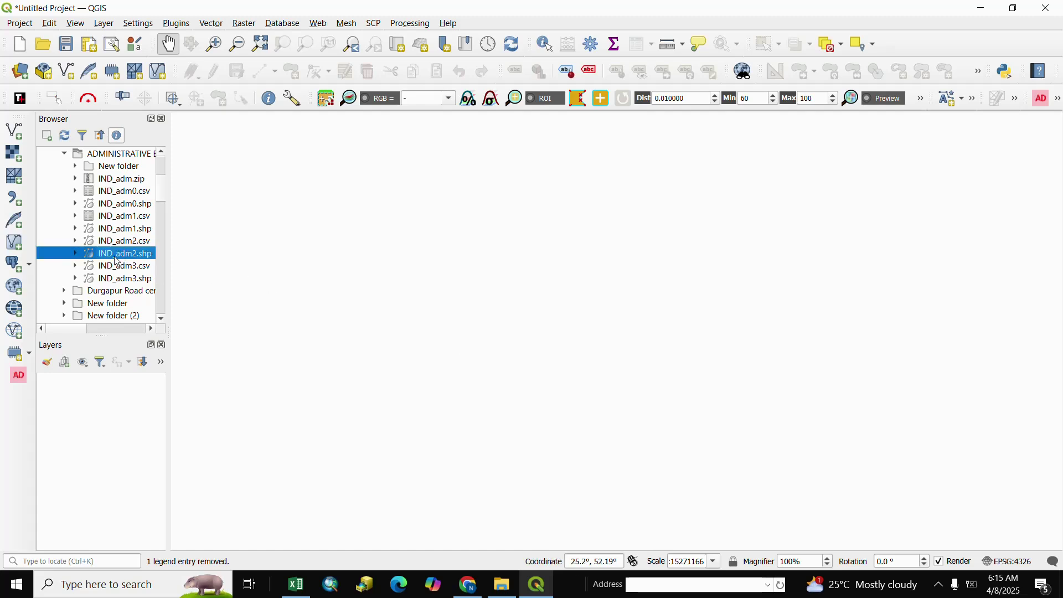
pyautogui.moveTo(116, 260)
pyautogui.mouseDown()
pyautogui.moveTo(554, 313)
pyautogui.moveTo(517, 319)
pyautogui.mouseUp()
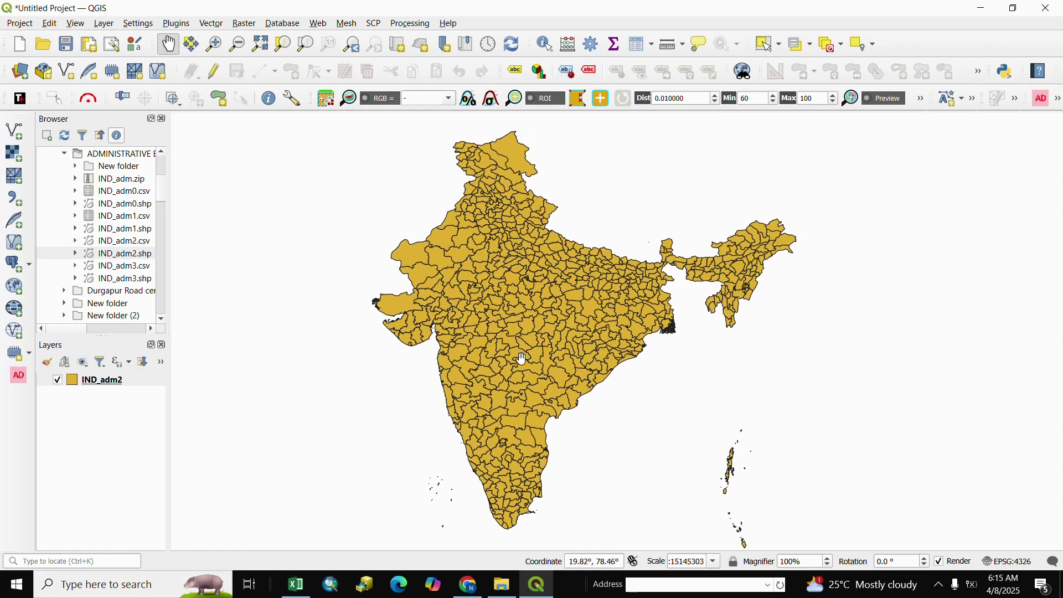
# Step: Open the IND_adm2 attribute table, sort it by NAME_0, and examine its fields and district records
pyautogui.click(641, 47)
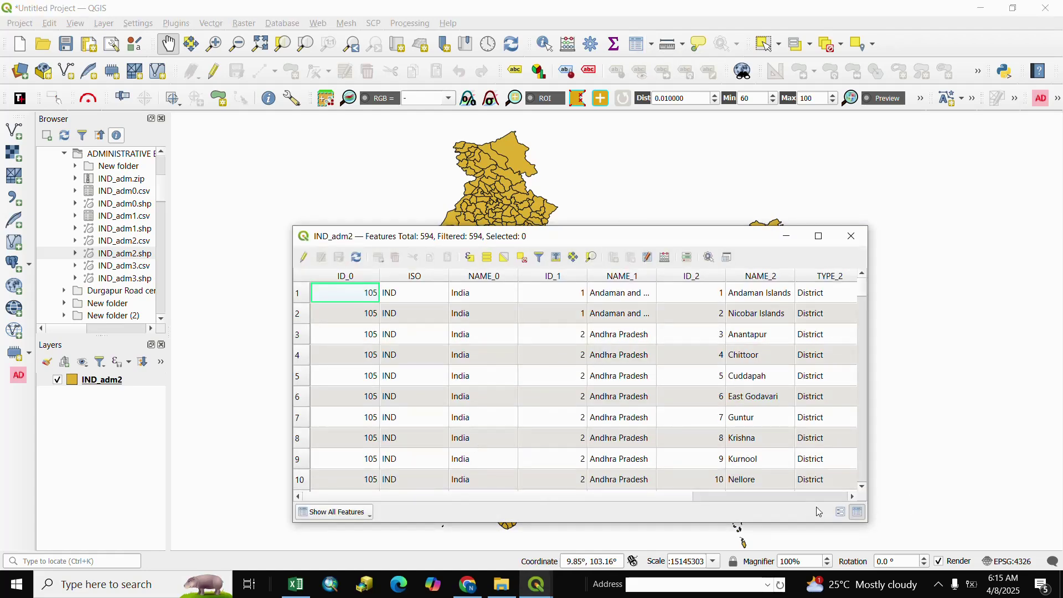
pyautogui.scroll(-2, 421, 360)
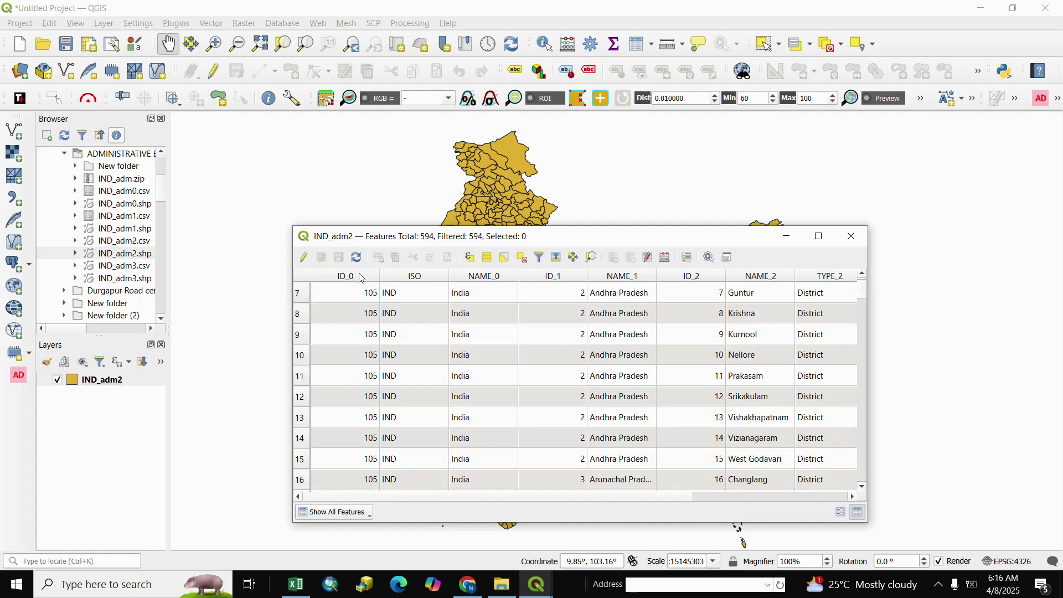
pyautogui.click(360, 276)
pyautogui.click(496, 278)
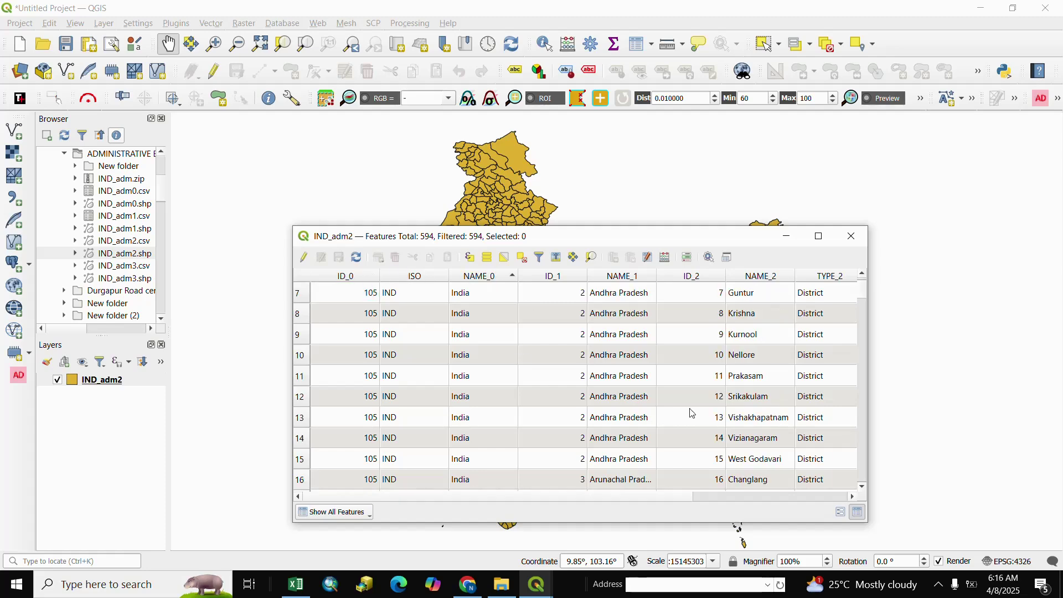
pyautogui.click(731, 497)
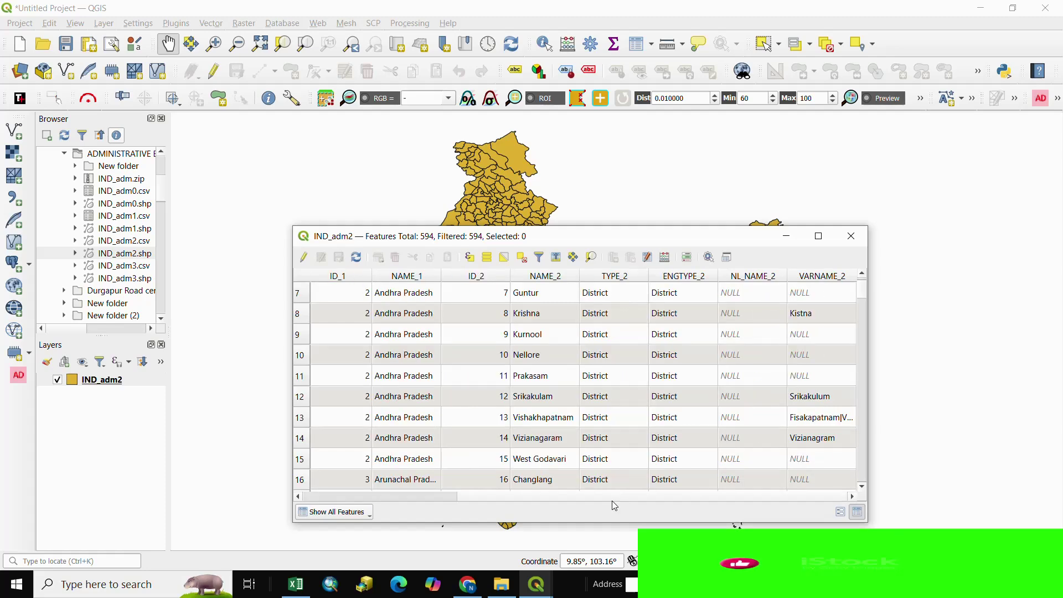
pyautogui.click(431, 496)
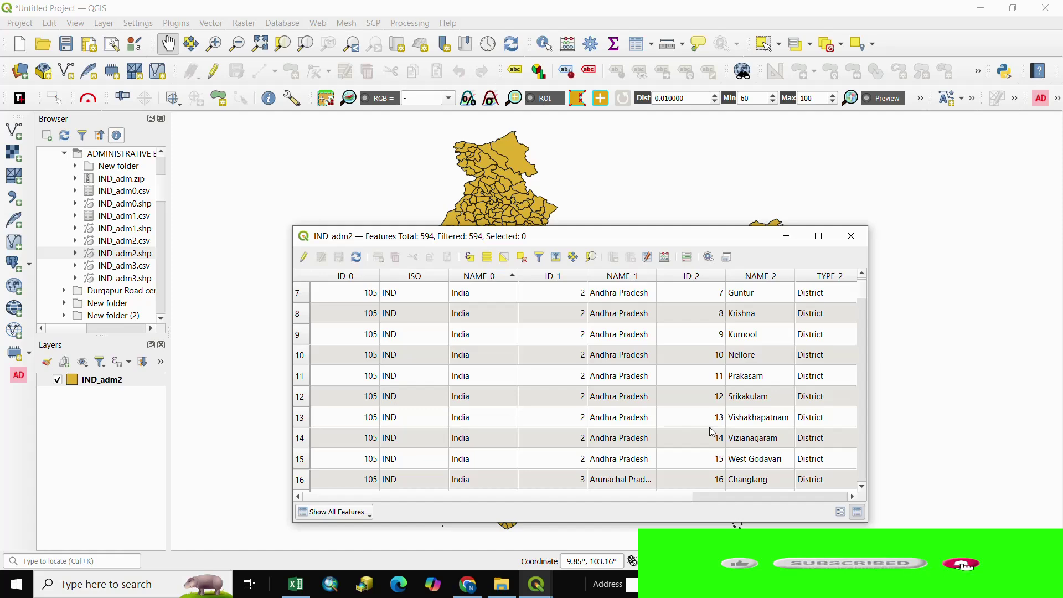
pyautogui.scroll(2, 712, 432)
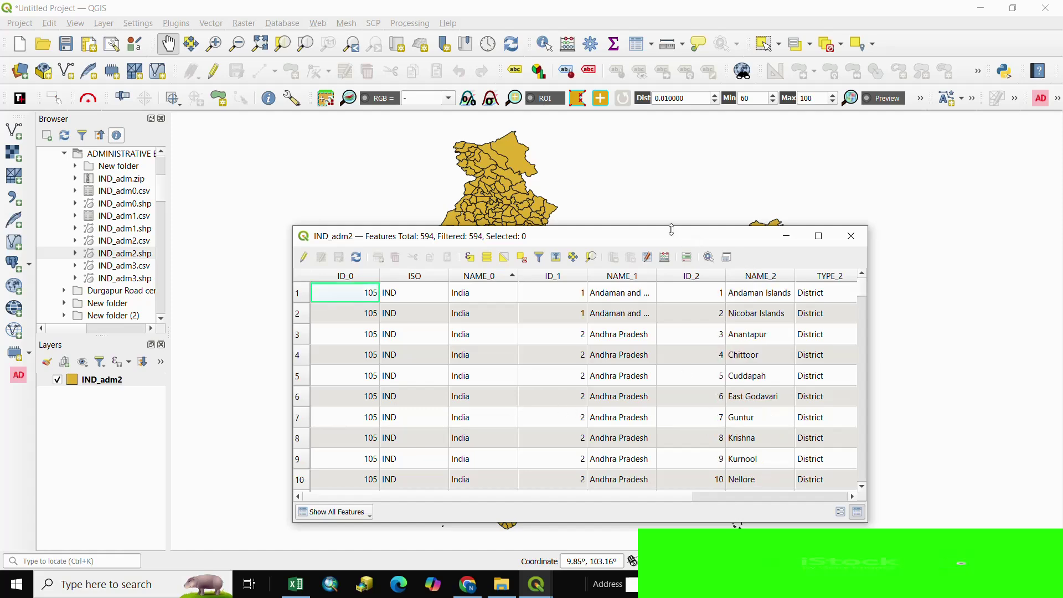
# Step: Arrange the attribute table beside the map and select the Anantapur record to locate that district on the map
pyautogui.moveTo(671, 229); pyautogui.dragTo(654, 45)
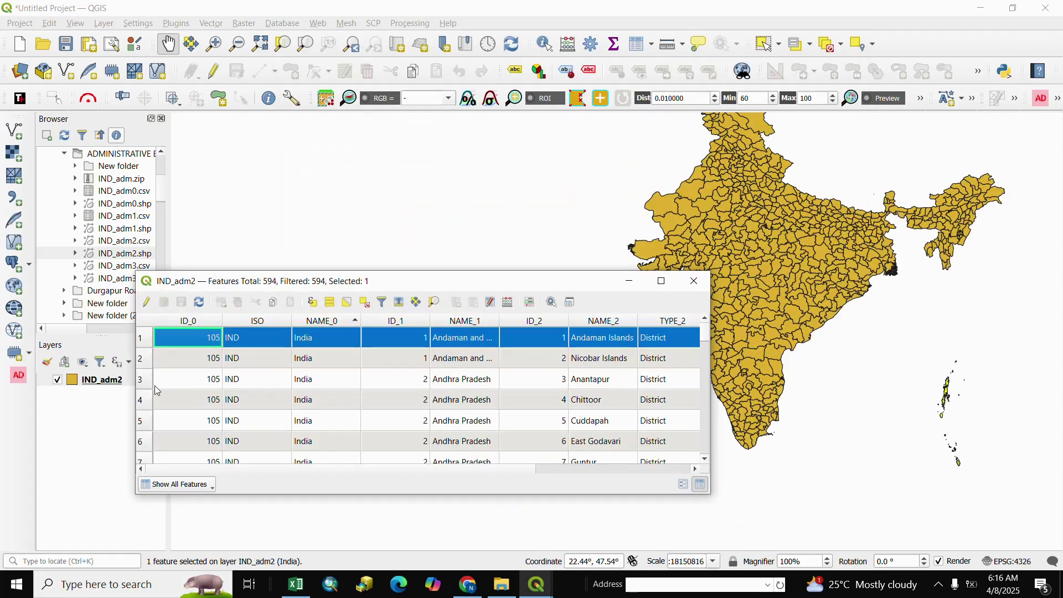
pyautogui.click(155, 383)
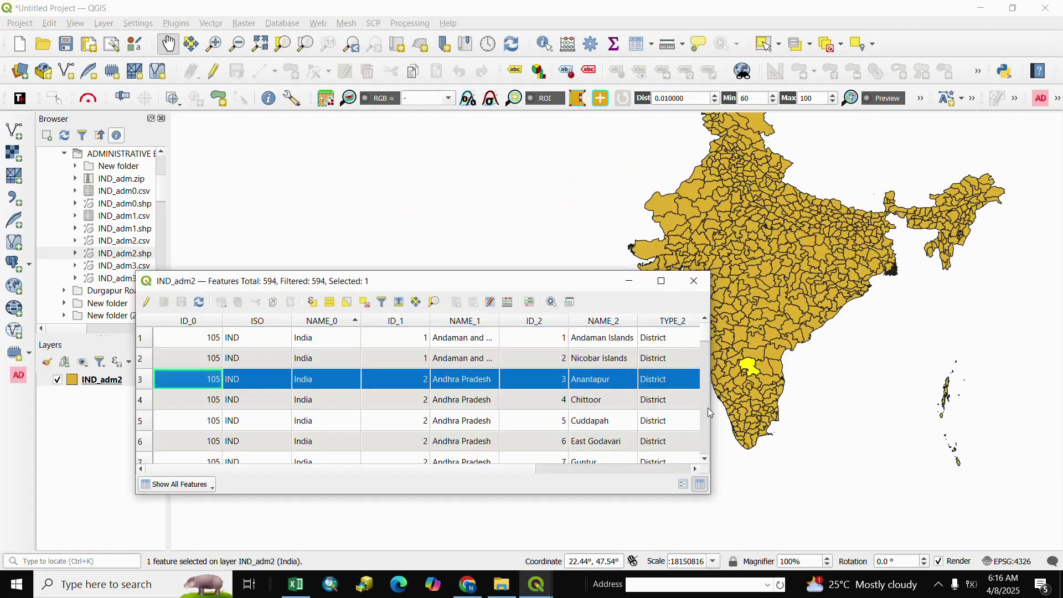
pyautogui.moveTo(712, 416); pyautogui.dragTo(579, 415)
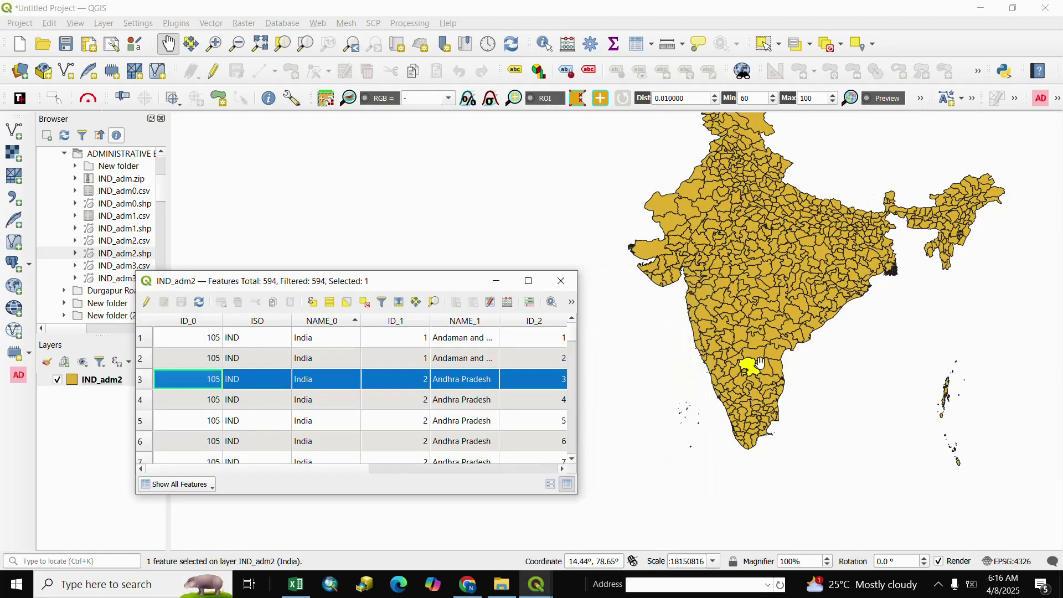
pyautogui.scroll(-2, 759, 362)
pyautogui.scroll(4, 762, 362)
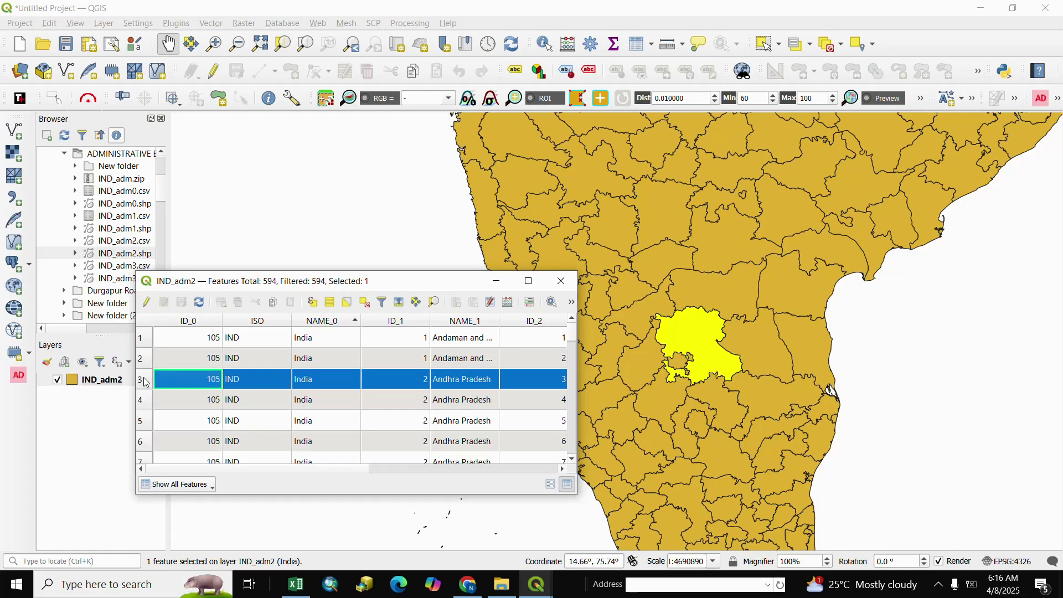
# Step: Select records 3 to 6 in the attribute table to highlight those districts on the map
pyautogui.moveTo(146, 382); pyautogui.dragTo(146, 443)
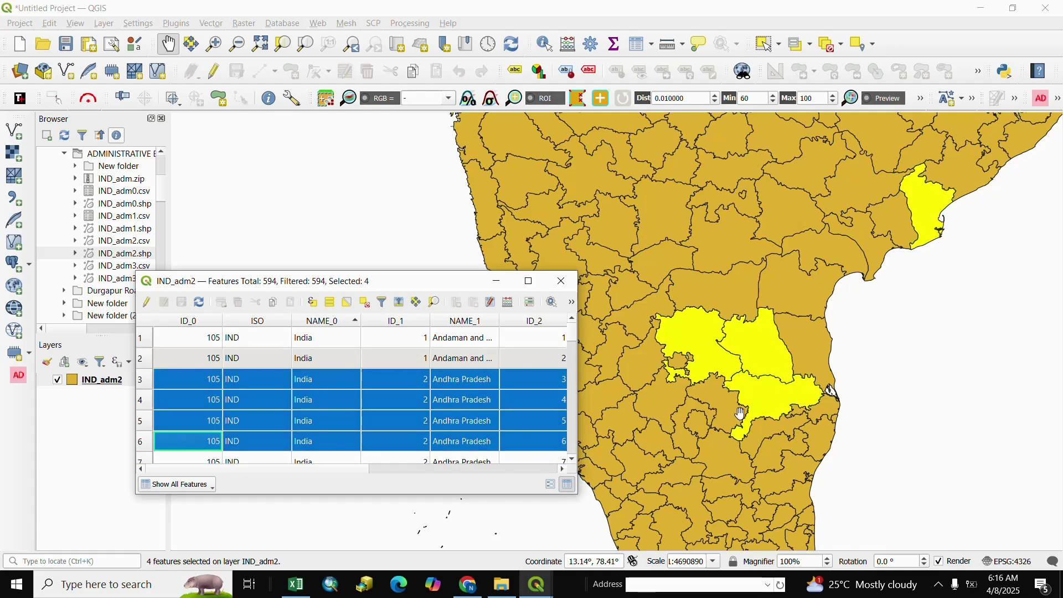
pyautogui.scroll(1, 740, 412)
pyautogui.scroll(-2, 731, 405)
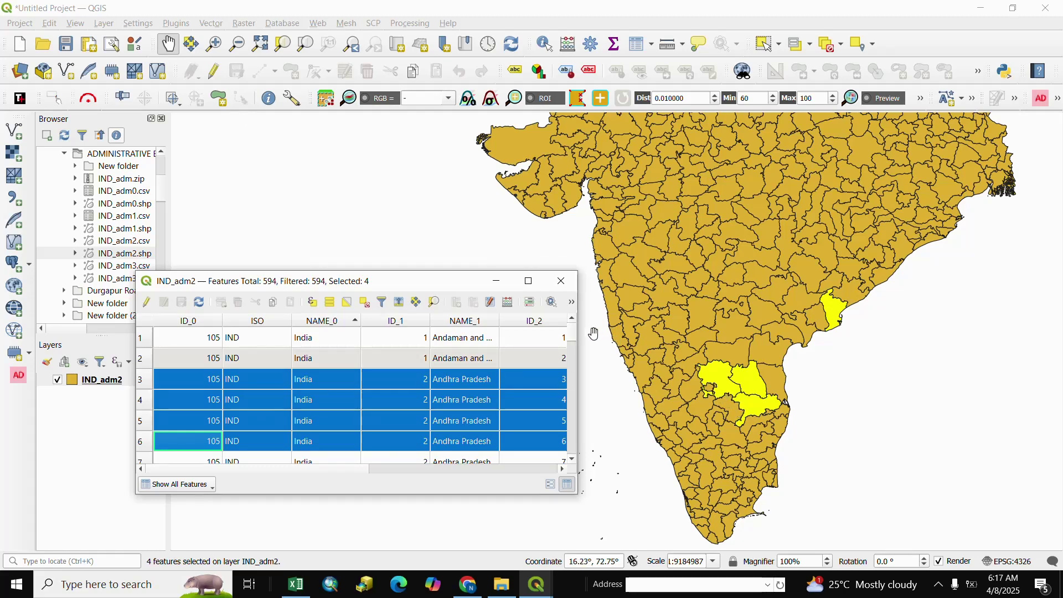
# Step: Reduce the selection to record 3, inspect its district on the map, and close the attribute table
pyautogui.click(152, 381)
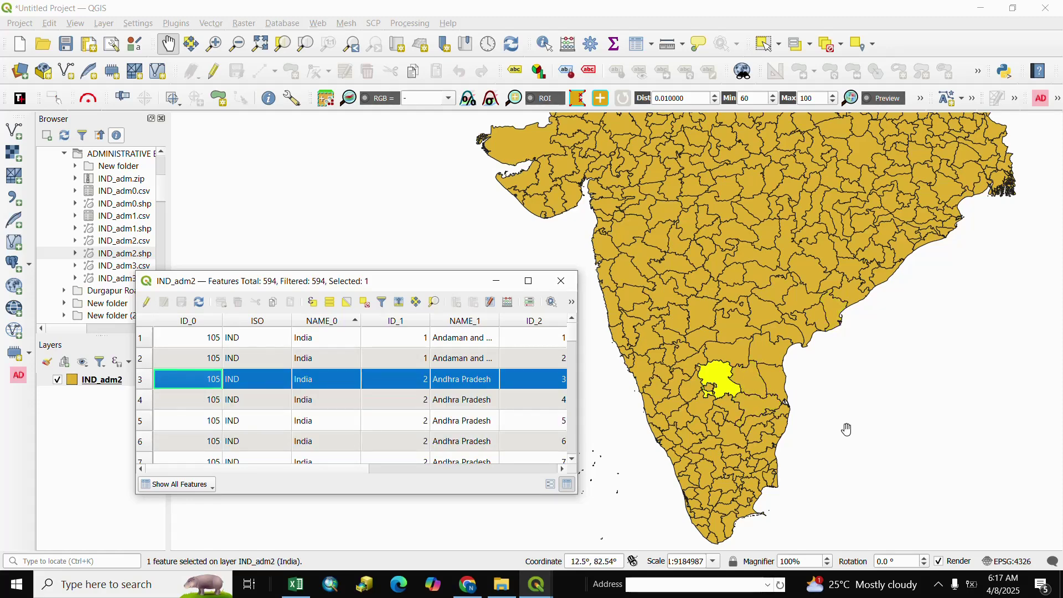
pyautogui.scroll(1, 756, 423)
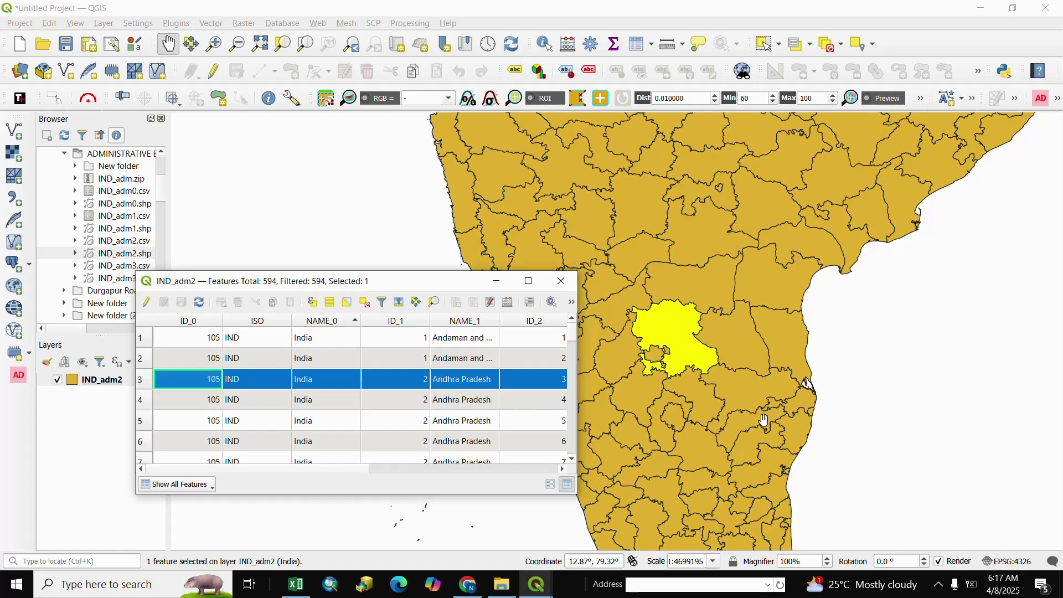
pyautogui.scroll(-2, 841, 363)
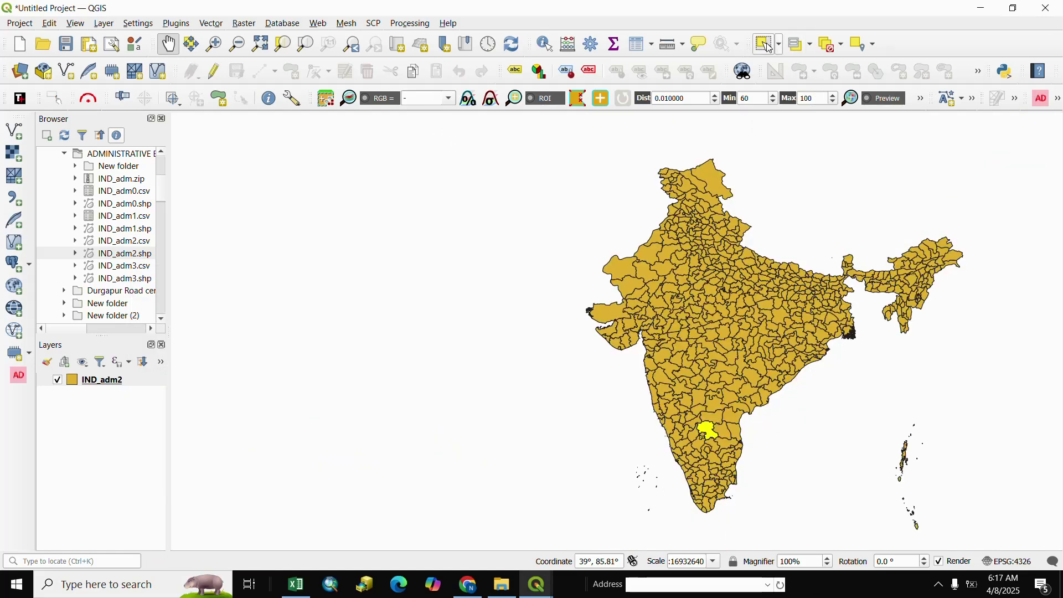
# Step: Select all the IND_adm2 districts on the map with a rectangle around the country, and clear the selection
pyautogui.click(770, 46)
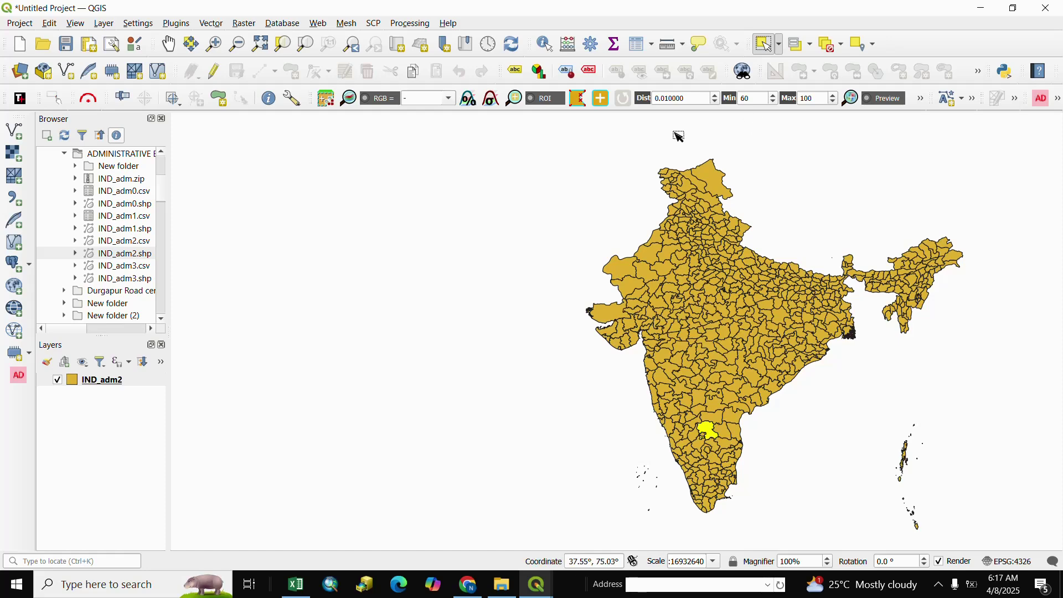
pyautogui.moveTo(565, 128); pyautogui.dragTo(1007, 553)
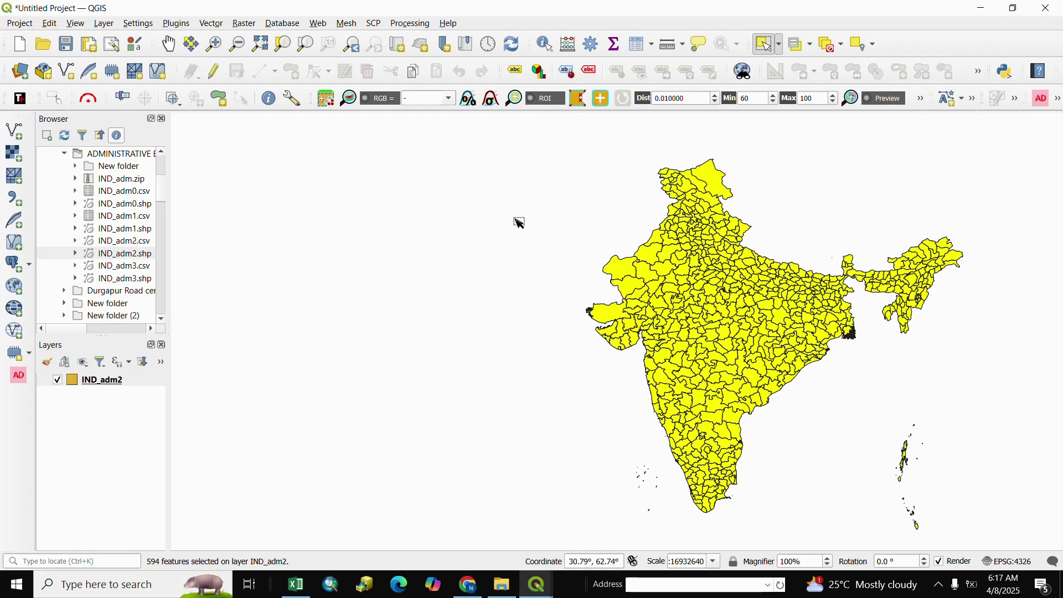
pyautogui.click(520, 224)
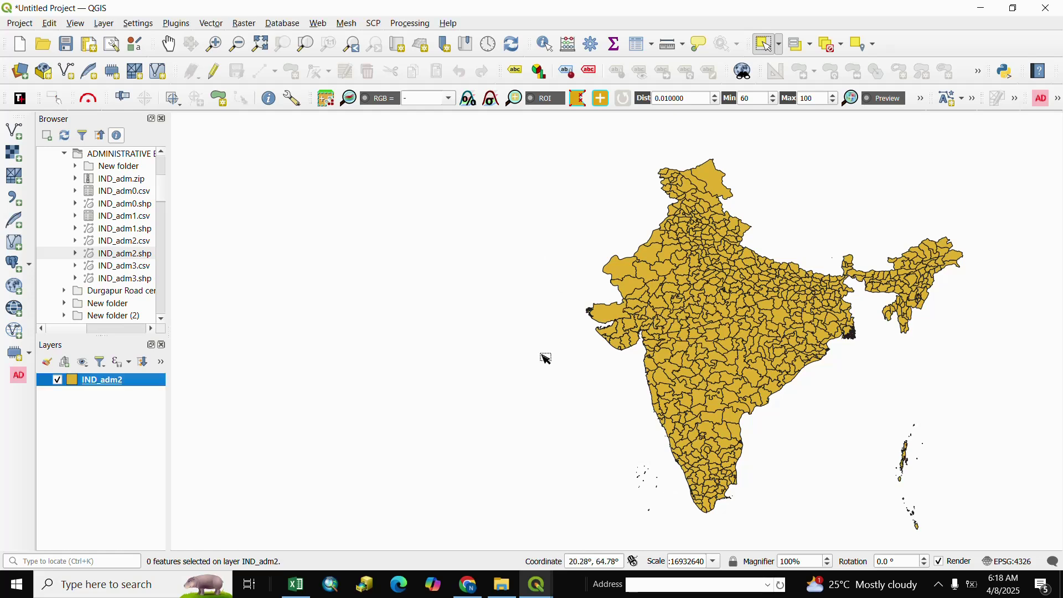
# Step: Restyle the IND_adm2 layer's fill with the "pattern dot green" preset symbol
pyautogui.doubleClick(76, 382)
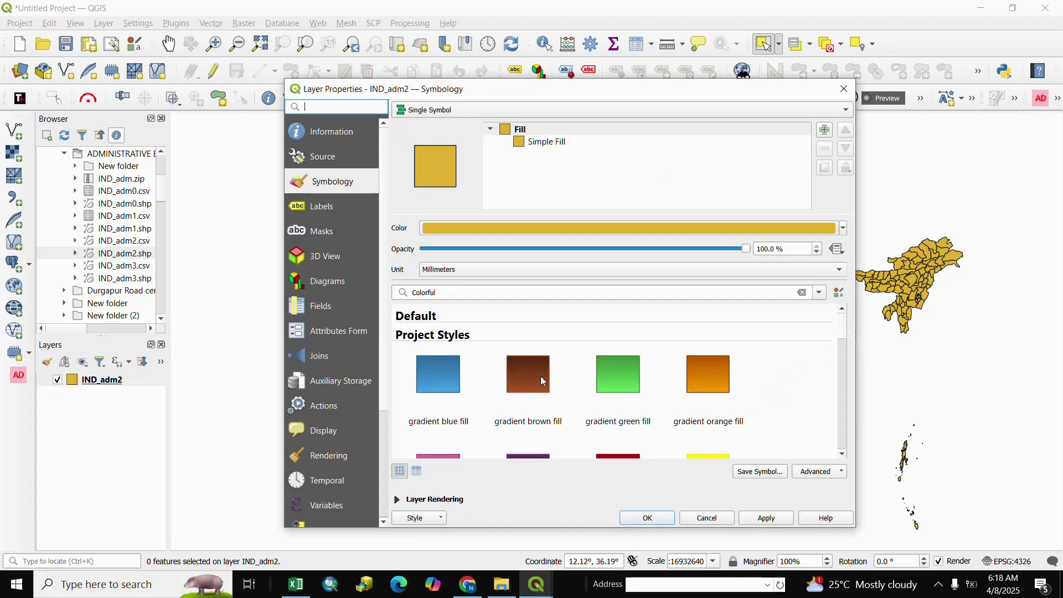
pyautogui.scroll(-5, 842, 336)
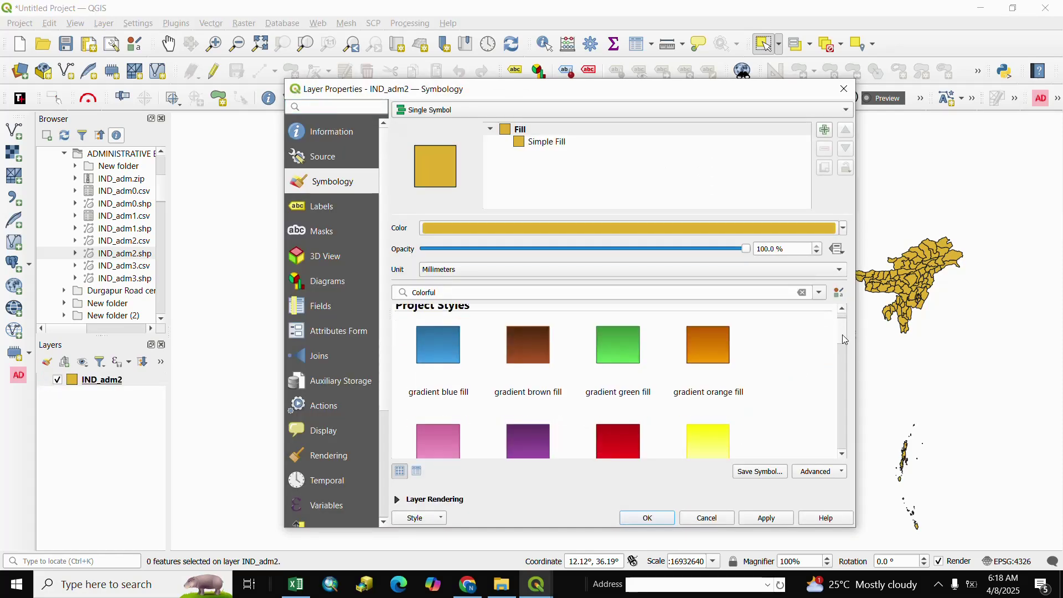
pyautogui.scroll(-3, 840, 375)
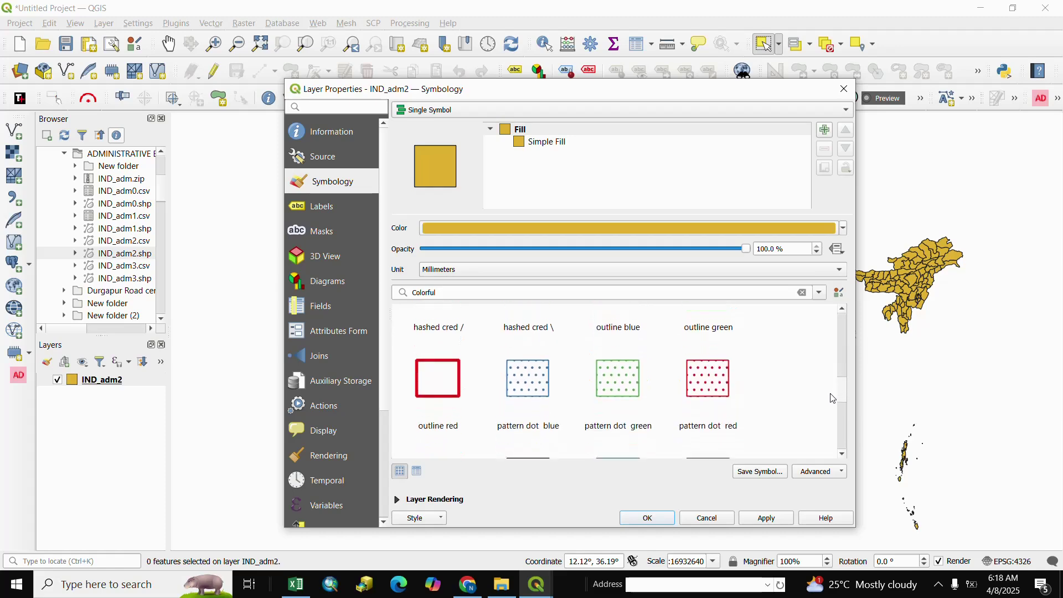
pyautogui.click(623, 378)
pyautogui.click(648, 519)
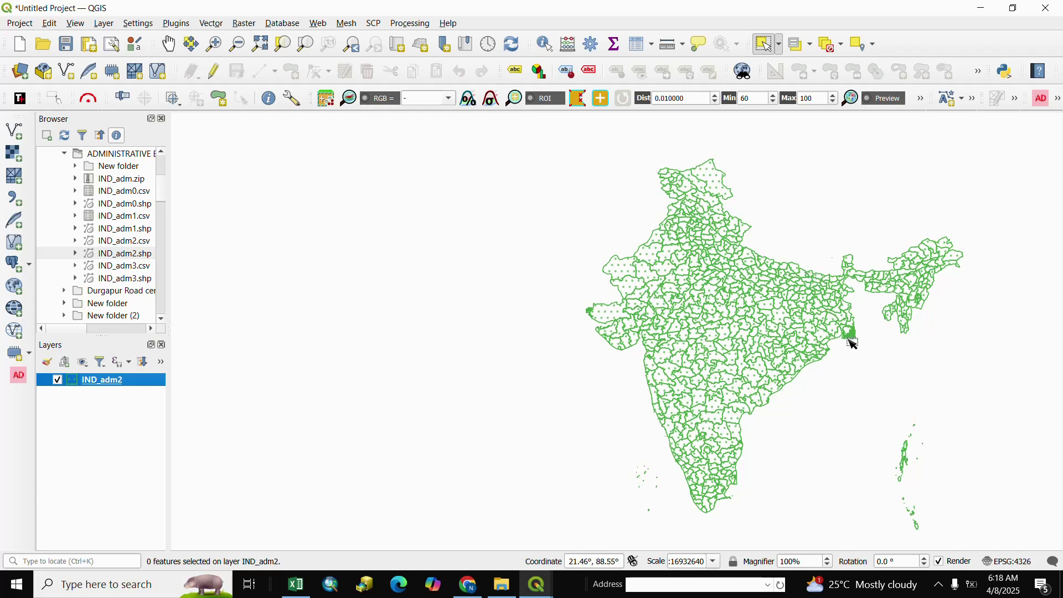
# Step: Zoom and pan the map to examine the labelled Building polygons at different scales, including a close view of Building-3
pyautogui.scroll(-1, 856, 347)
pyautogui.scroll(2, 853, 345)
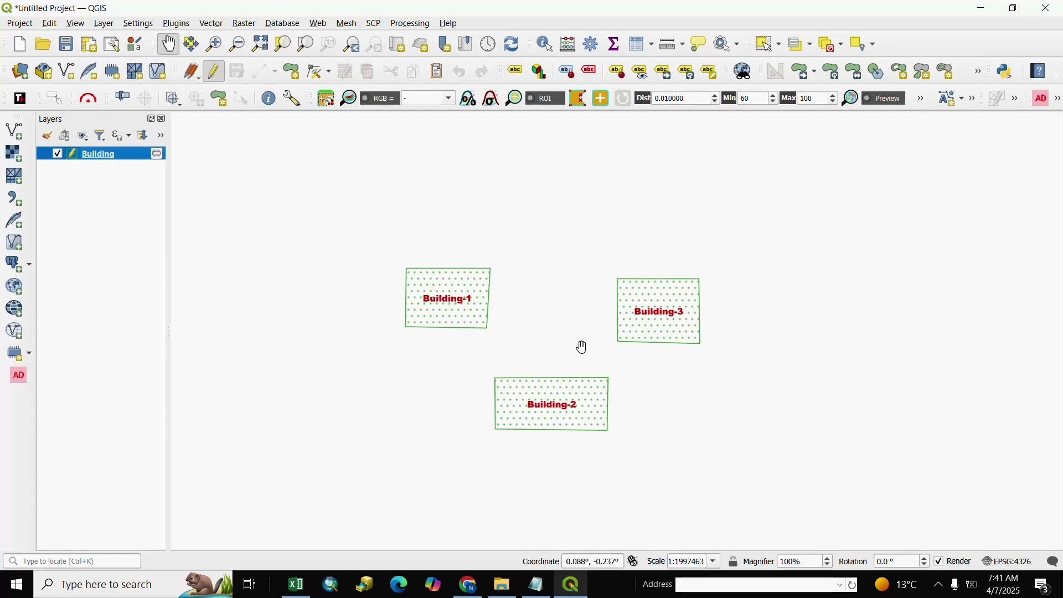
pyautogui.scroll(1, 582, 347)
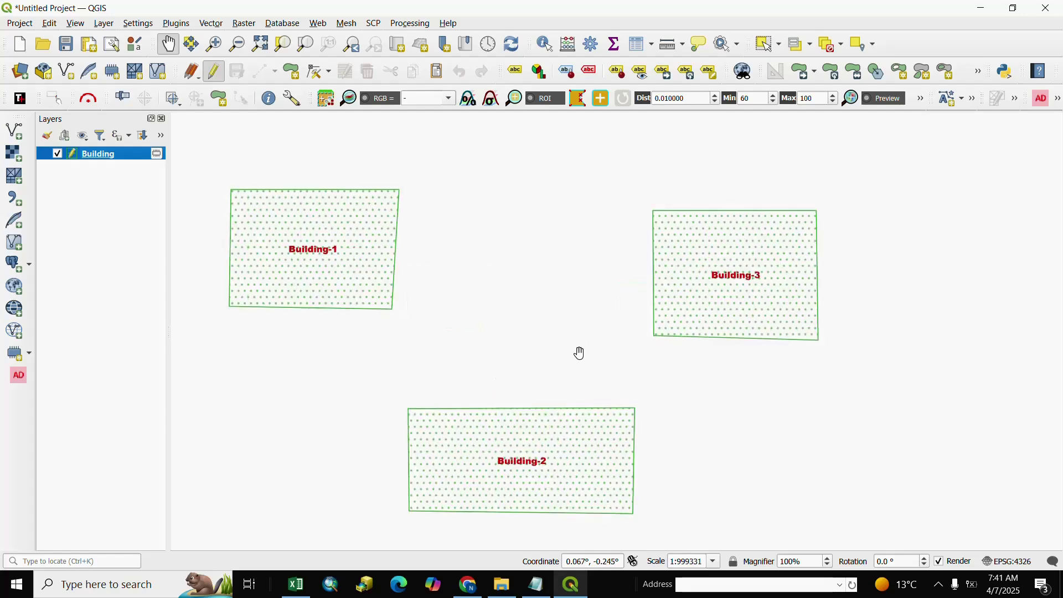
pyautogui.scroll(1, 579, 352)
pyautogui.scroll(-1, 580, 354)
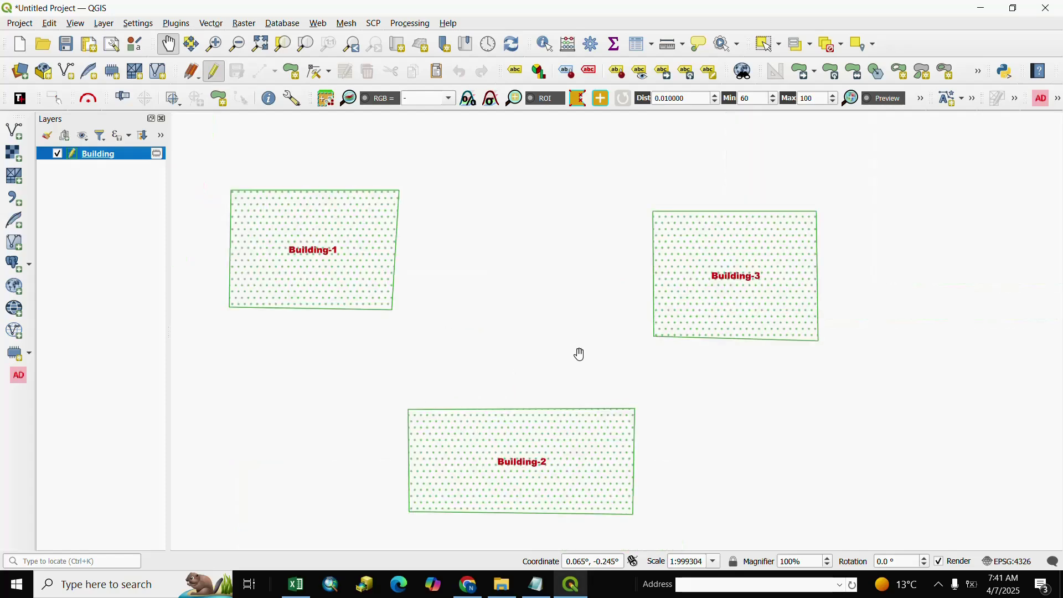
pyautogui.moveTo(577, 353); pyautogui.dragTo(664, 354)
pyautogui.scroll(1, 680, 339)
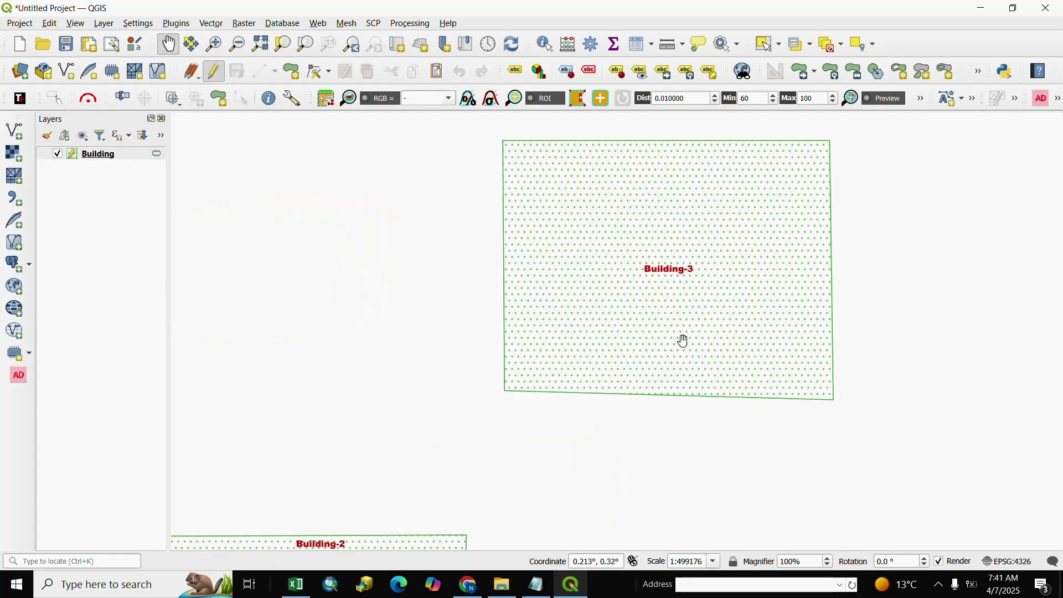
pyautogui.scroll(-2, 685, 341)
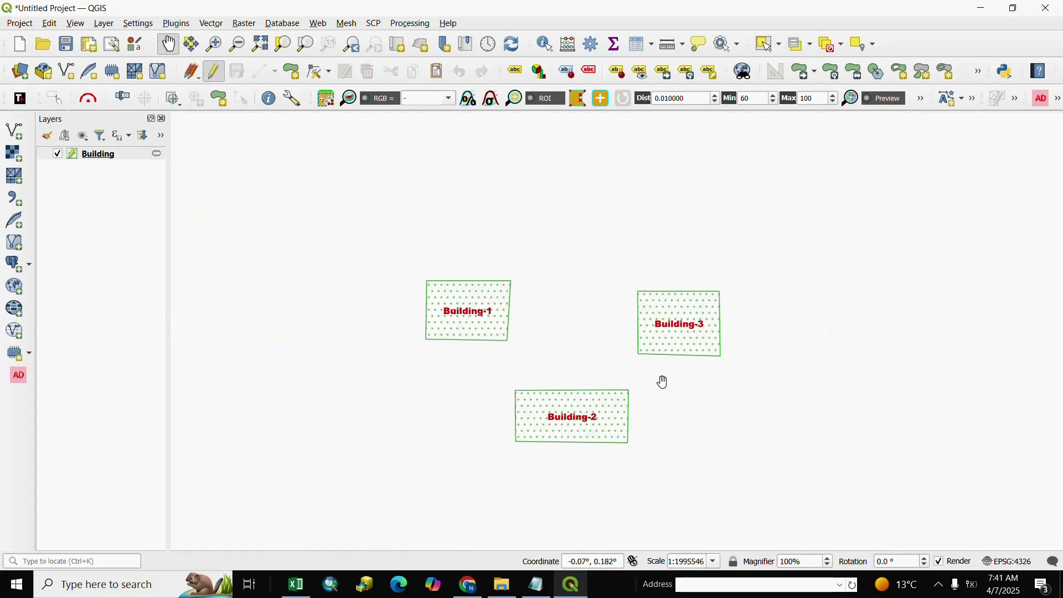
pyautogui.scroll(2, 554, 317)
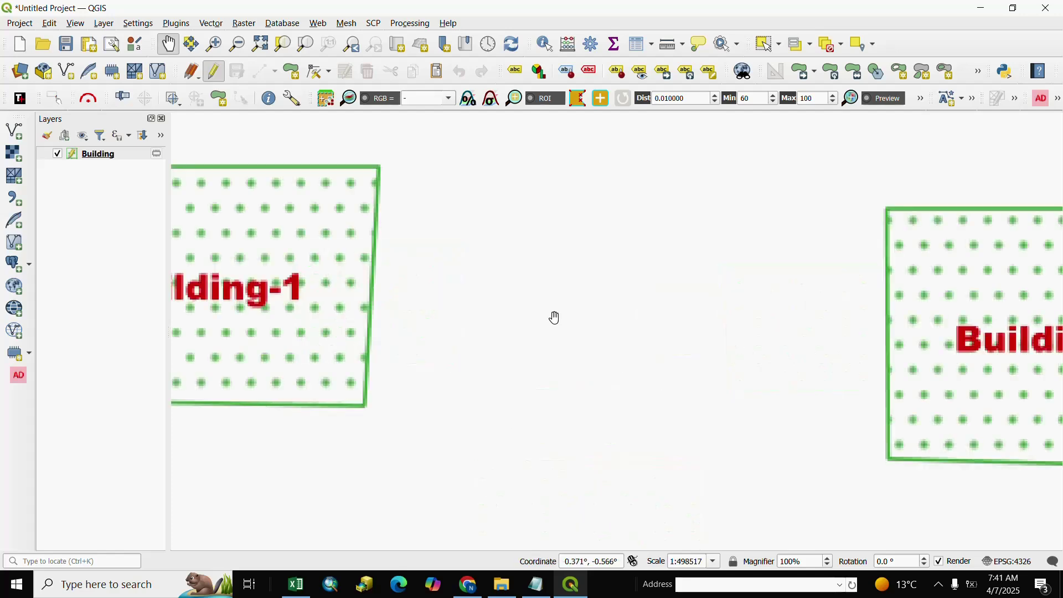
pyautogui.moveTo(878, 339); pyautogui.dragTo(517, 363)
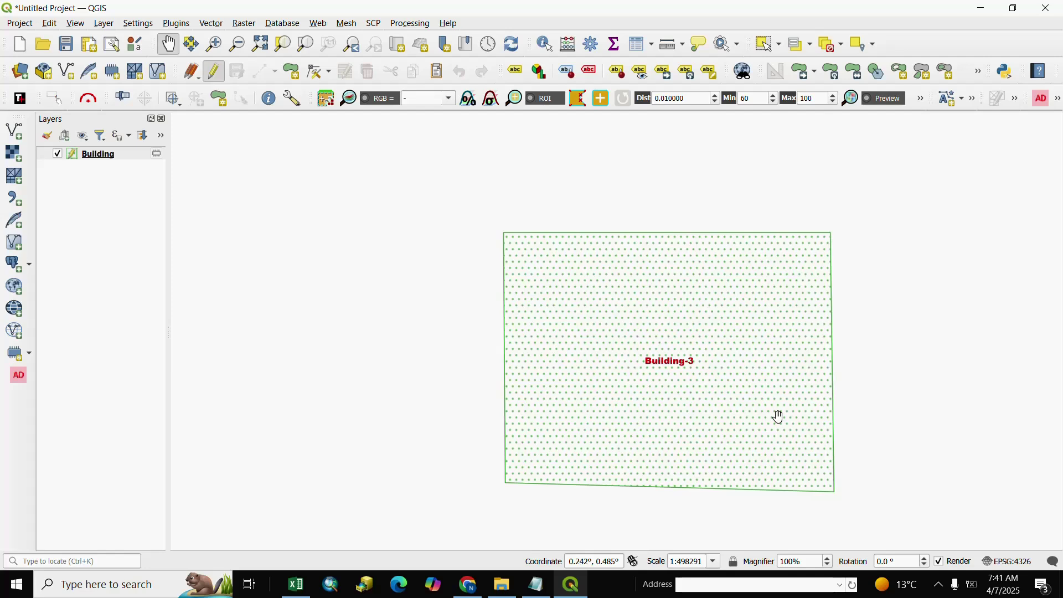
pyautogui.scroll(-2, 742, 408)
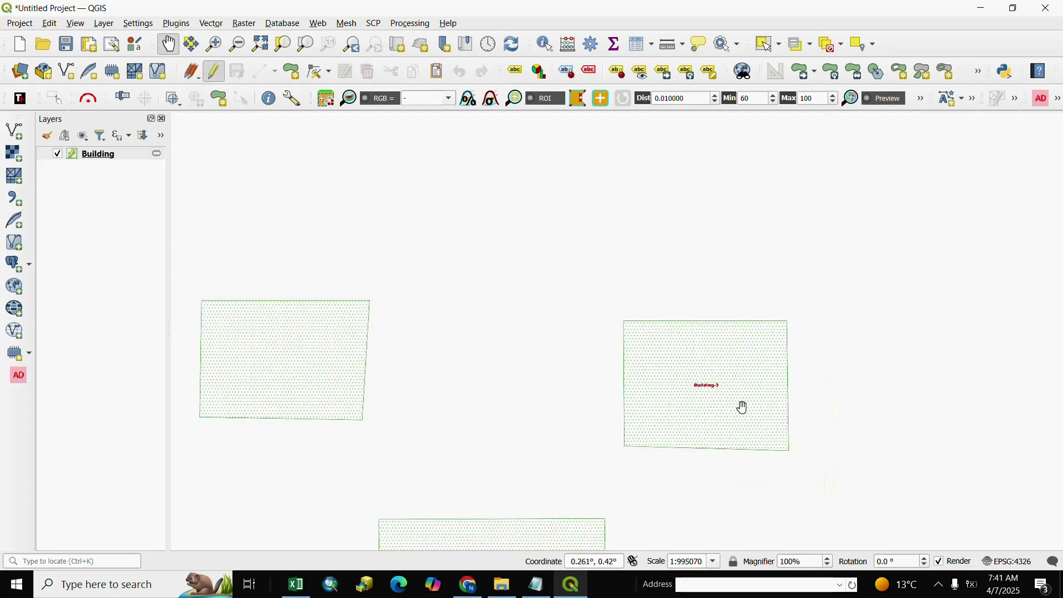
pyautogui.moveTo(710, 447); pyautogui.dragTo(709, 359)
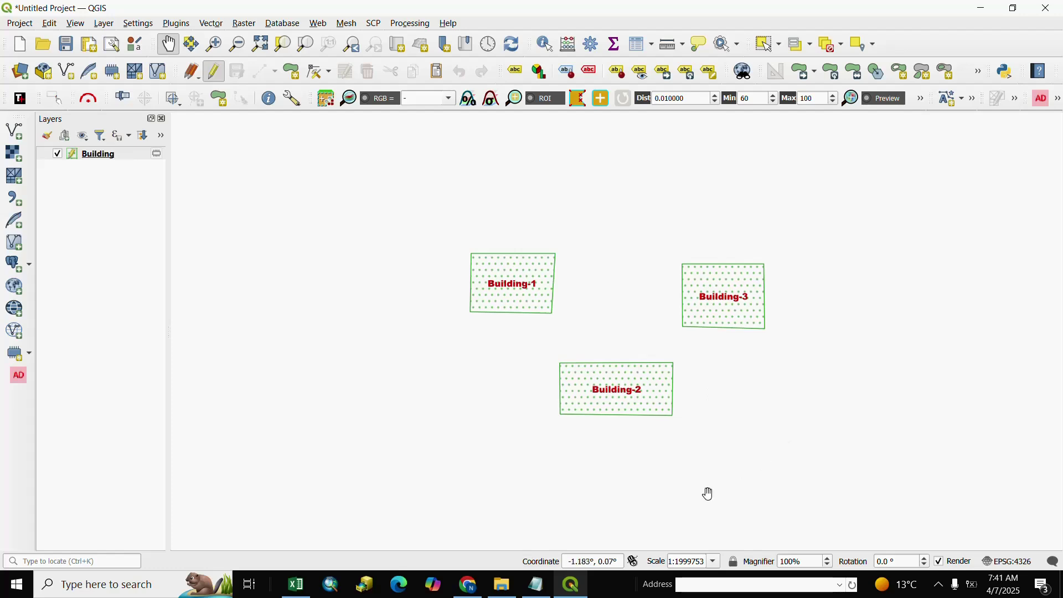
# Step: Set the map scale to 1:500000 and centre the view on Building-3
pyautogui.click(715, 563)
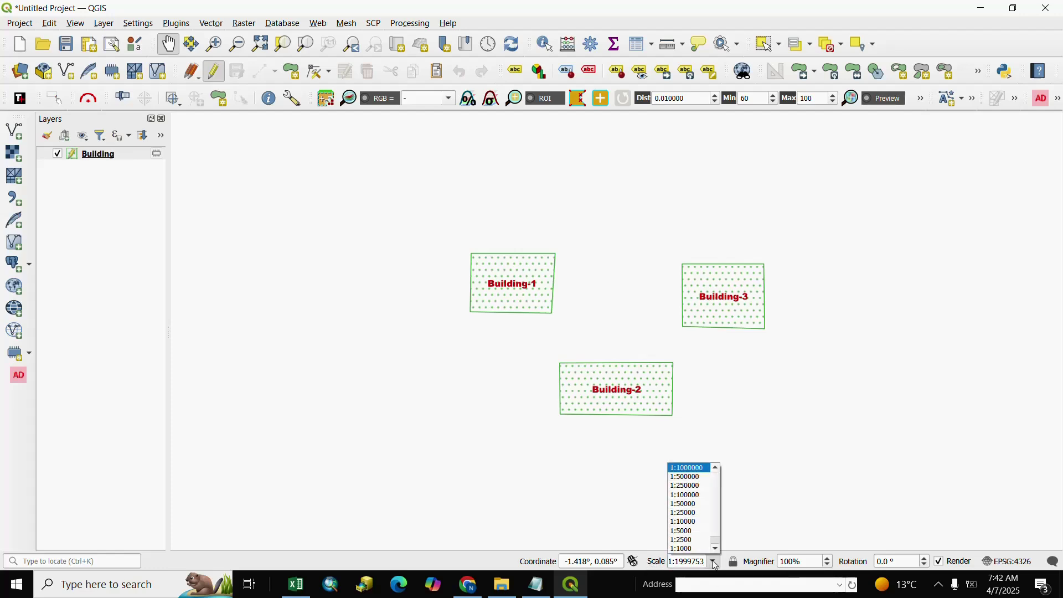
pyautogui.click(690, 479)
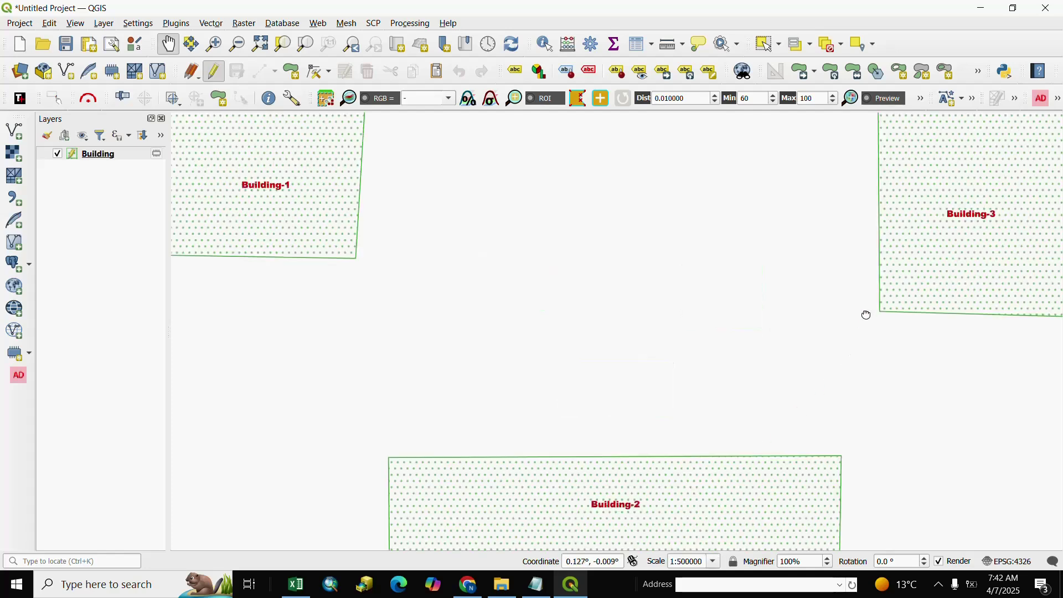
pyautogui.moveTo(866, 314); pyautogui.dragTo(534, 455)
pyautogui.moveTo(759, 404); pyautogui.dragTo(702, 411)
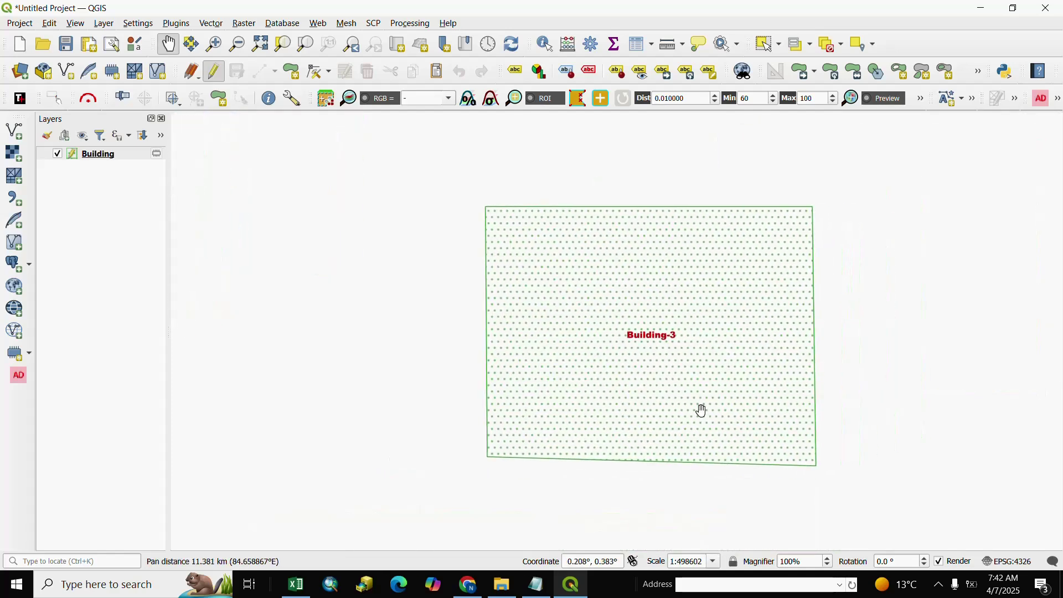
# Step: Set the map scale to 1:1000000 and shift the view to bring more of the buildings into the map area
pyautogui.click(714, 562)
pyautogui.click(688, 469)
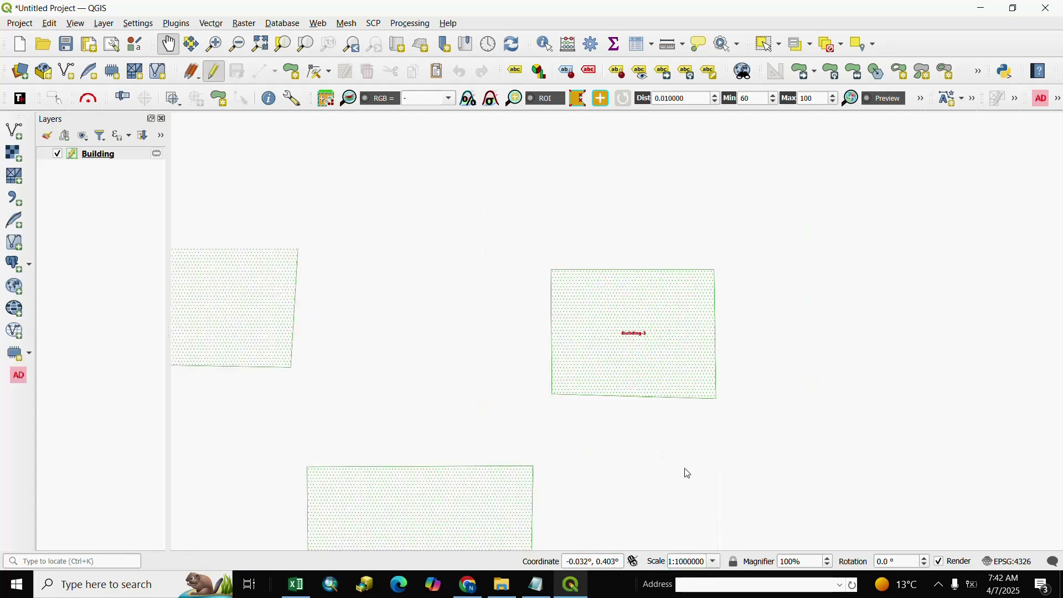
pyautogui.moveTo(647, 460); pyautogui.dragTo(769, 413)
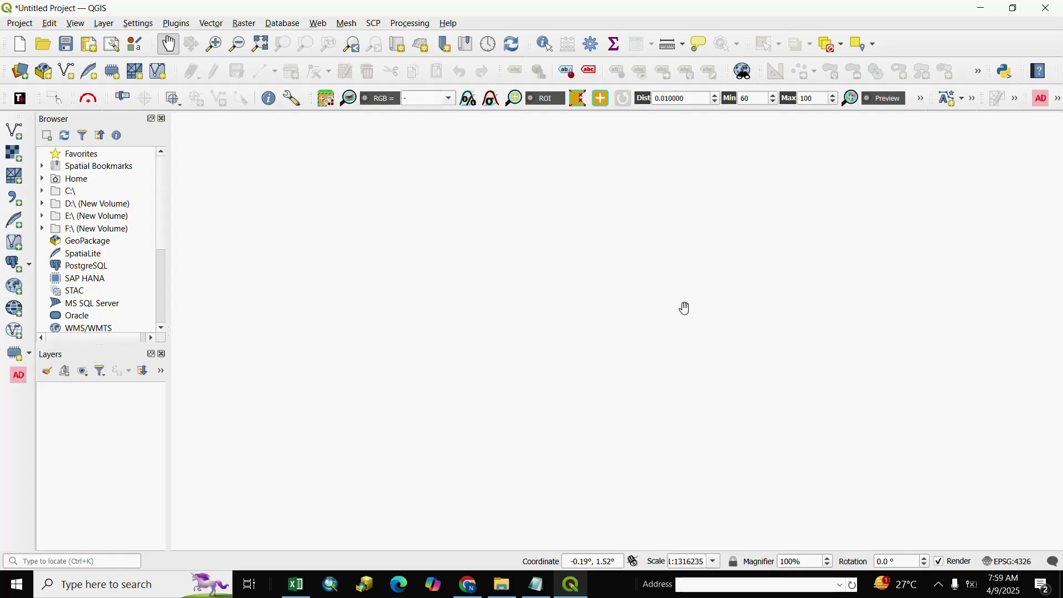
# Step: Switch to Excel and examine the pole attribute records in the SupportStructure workbook
pyautogui.click(297, 585)
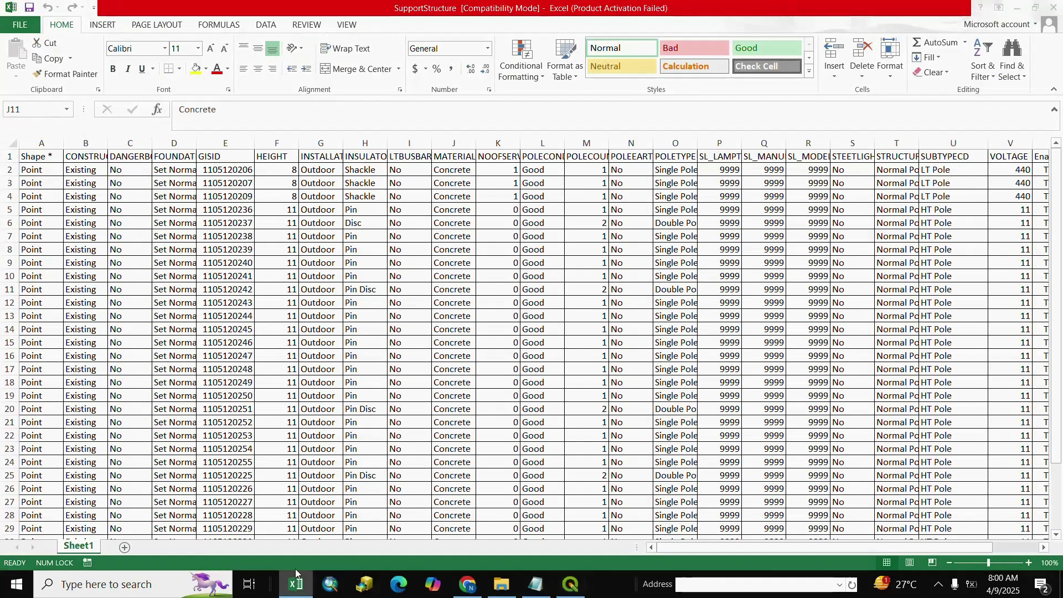
pyautogui.click(324, 386)
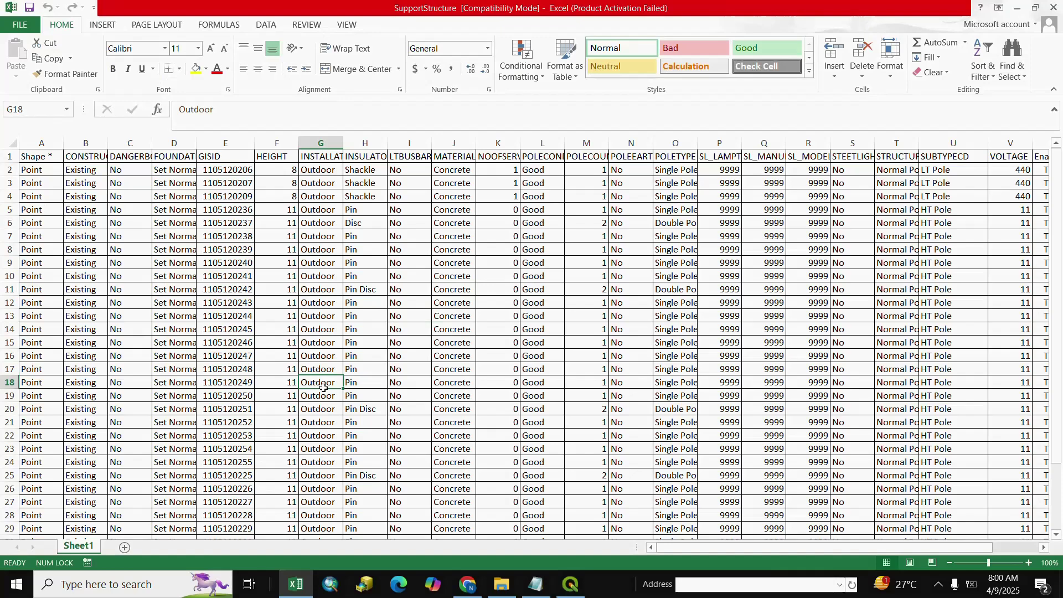
pyautogui.click(490, 339)
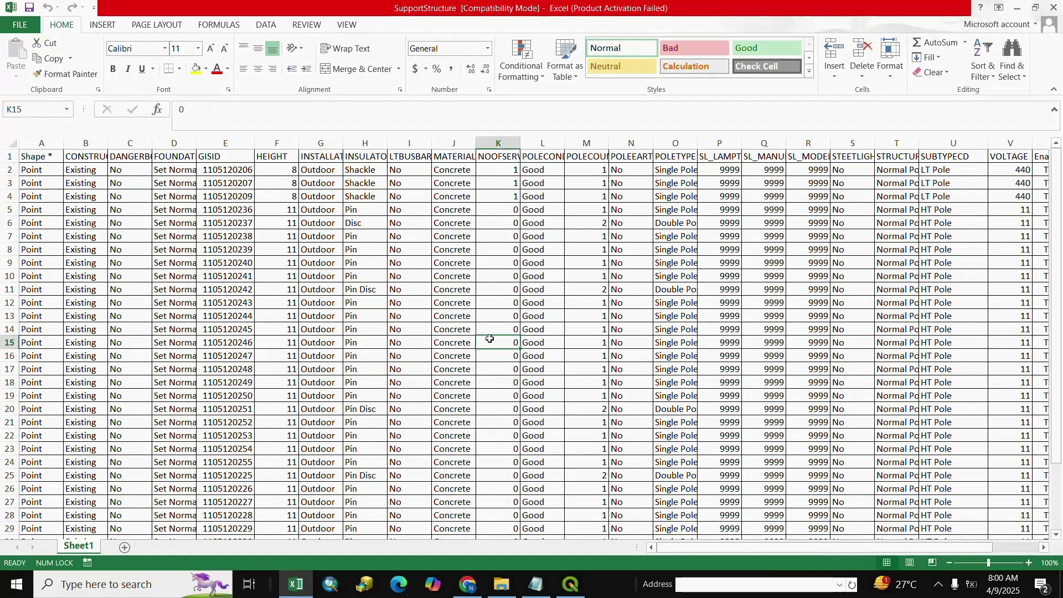
pyautogui.click(463, 393)
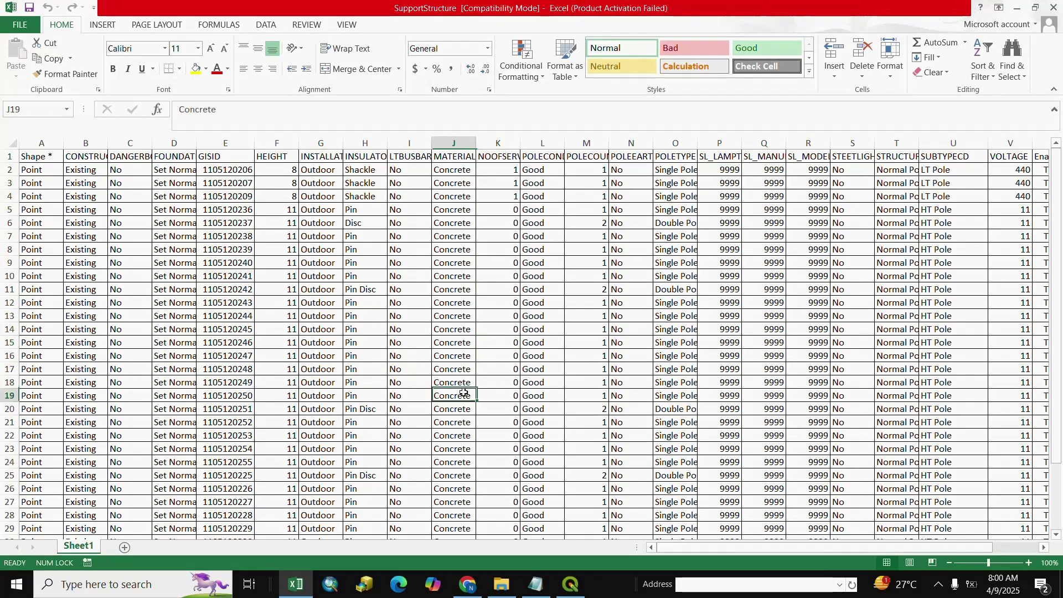
pyautogui.click(409, 342)
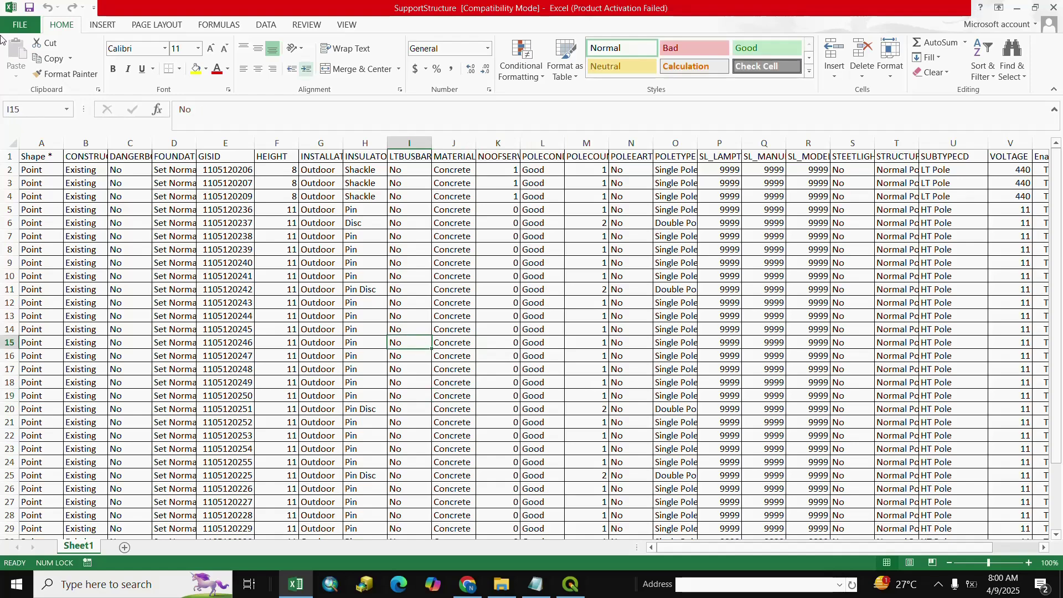
# Step: Save the workbook as SupportStructure in CSV (Comma delimited) format in the 10- Import Excels folder, and close it without saving again
pyautogui.click(24, 28)
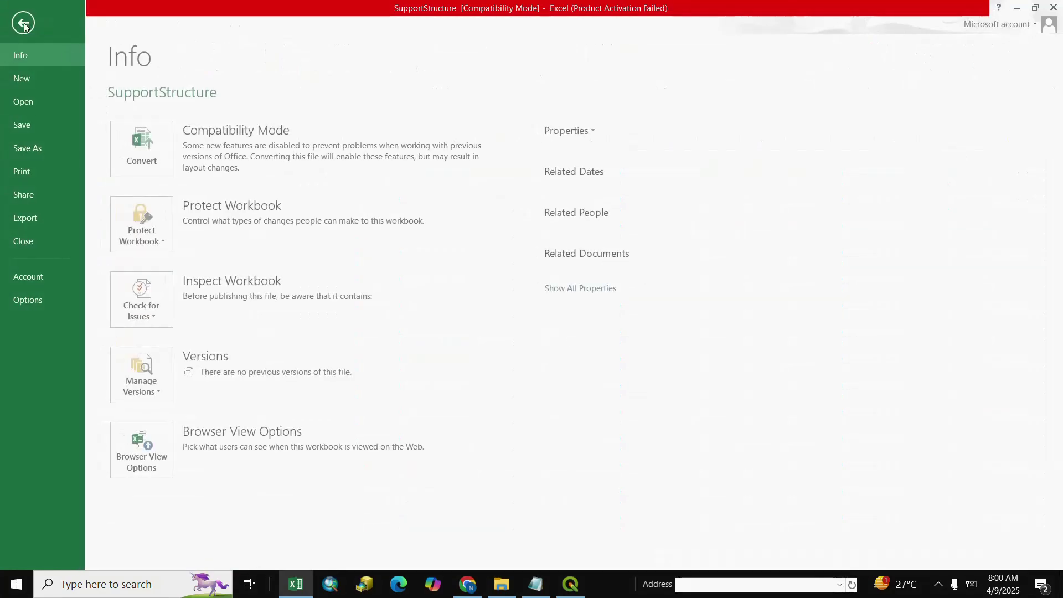
pyautogui.click(35, 148)
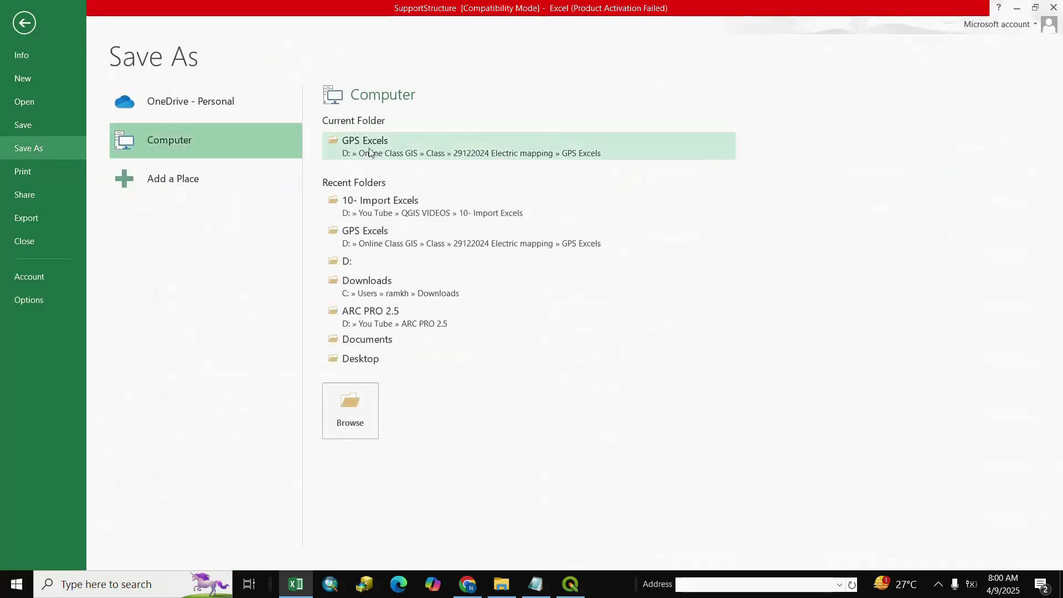
pyautogui.click(382, 199)
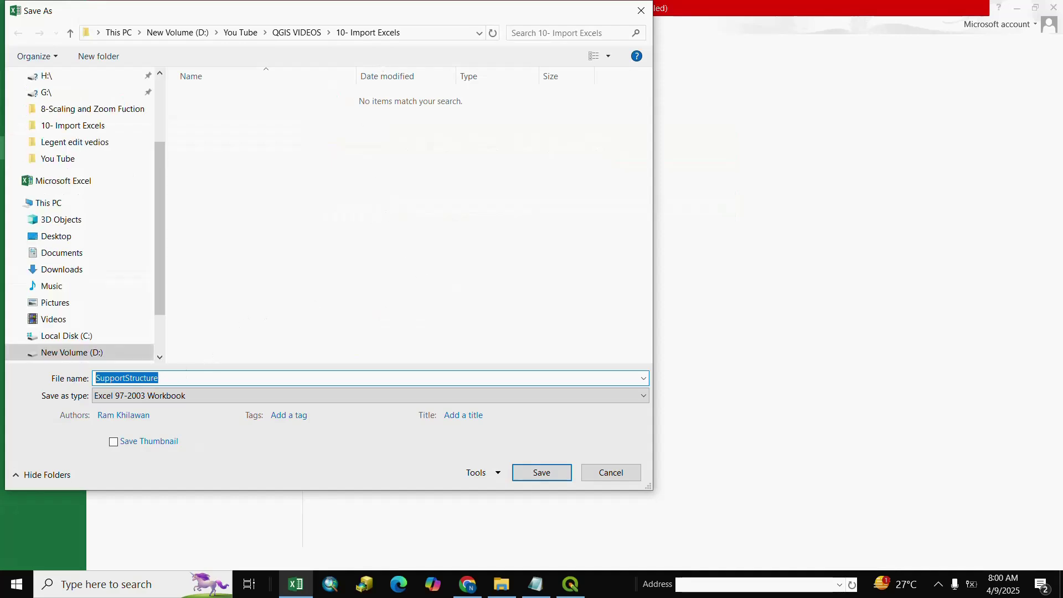
pyautogui.press('End')
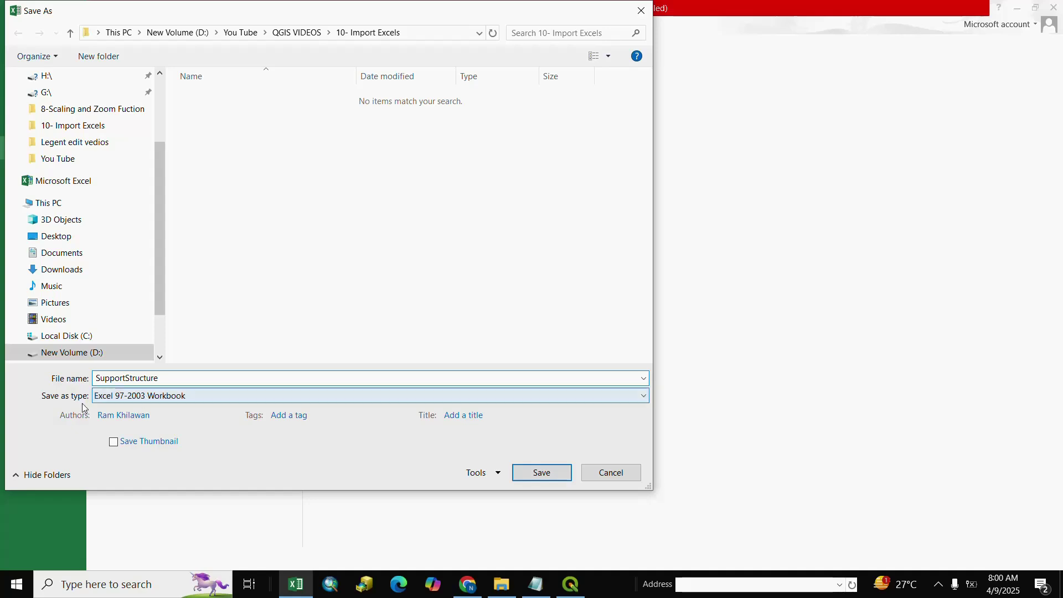
pyautogui.click(147, 401)
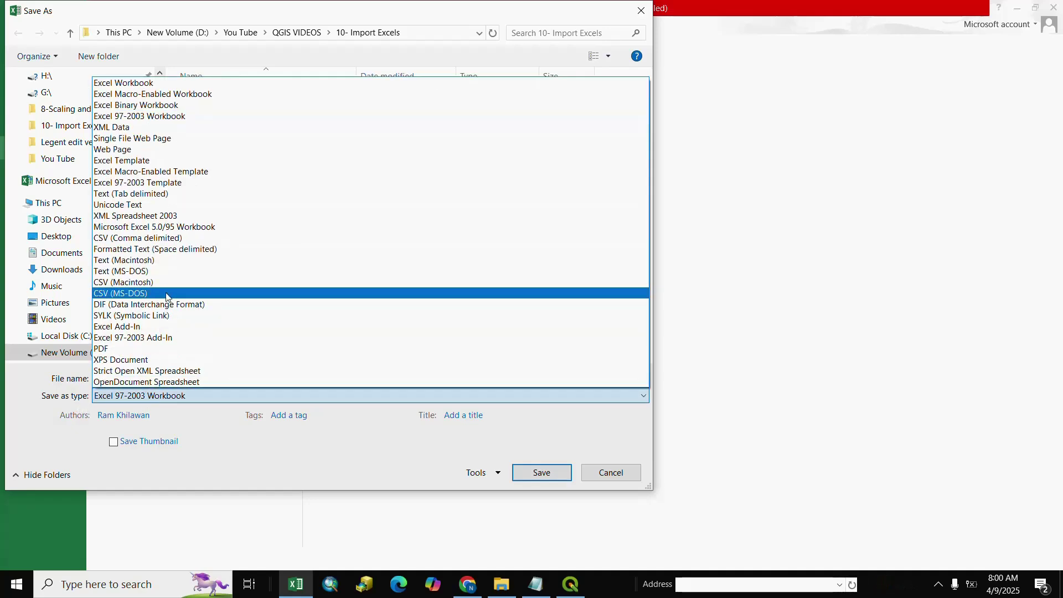
pyautogui.click(122, 238)
pyautogui.click(541, 455)
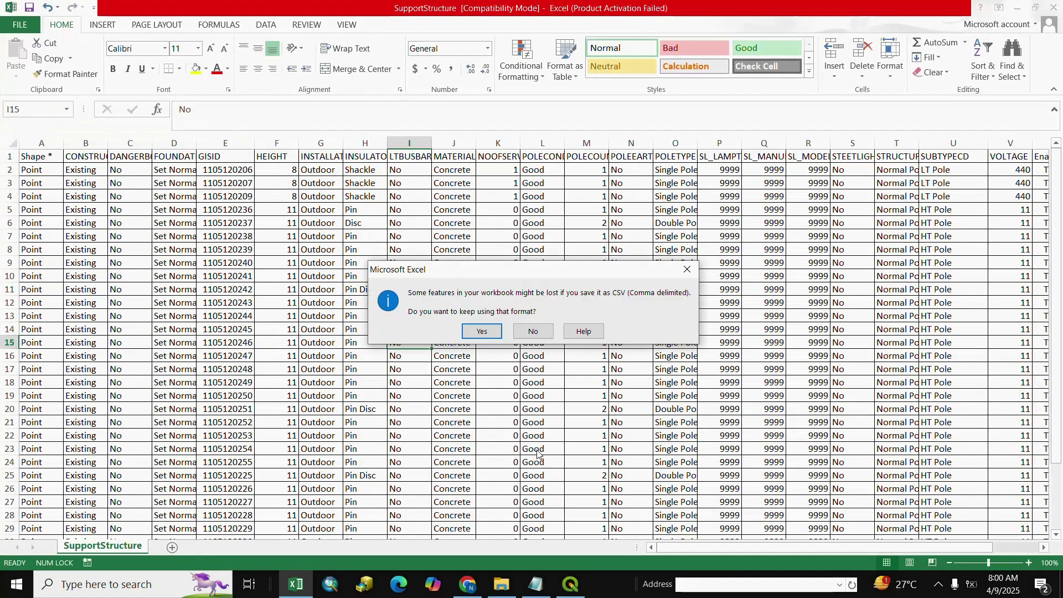
pyautogui.click(483, 333)
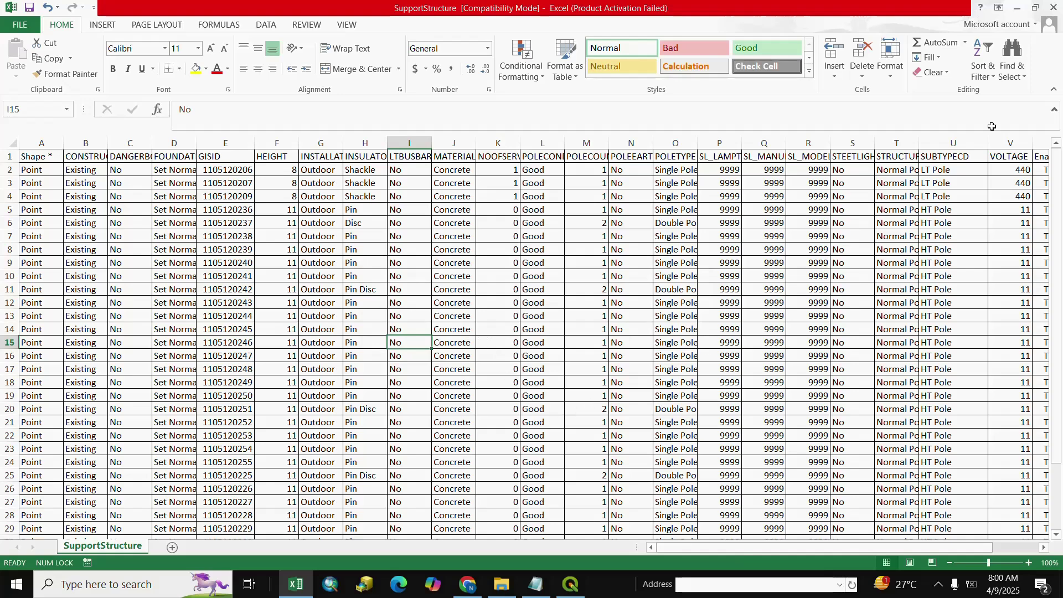
pyautogui.click(1054, 7)
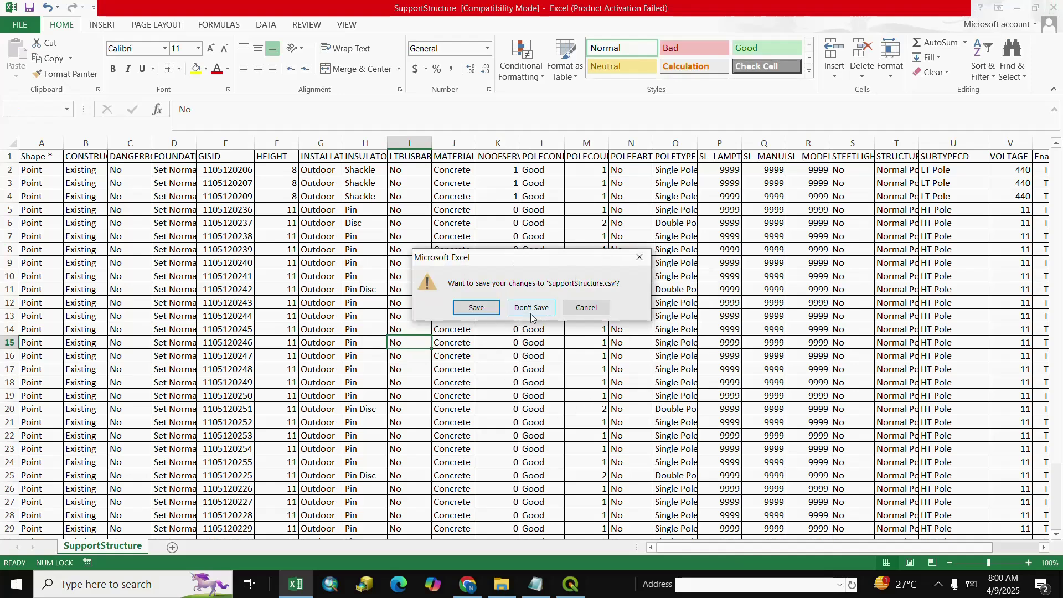
pyautogui.click(521, 309)
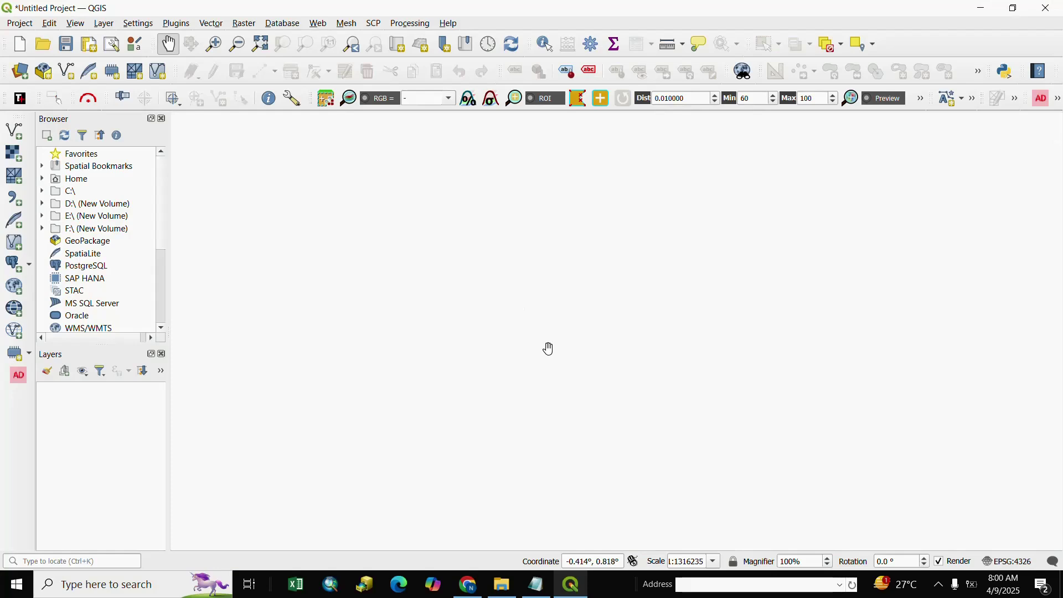
# Step: Start adding a delimited text layer and choose the SupportStructure CSV file from the 10- Import Excels folder as its source
pyautogui.click(21, 71)
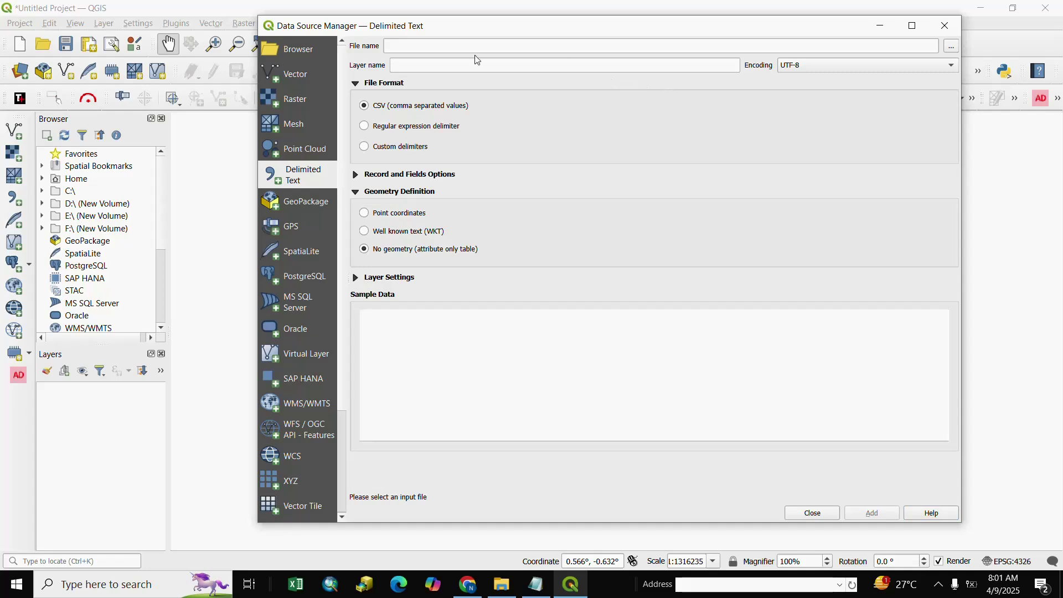
pyautogui.click(386, 45)
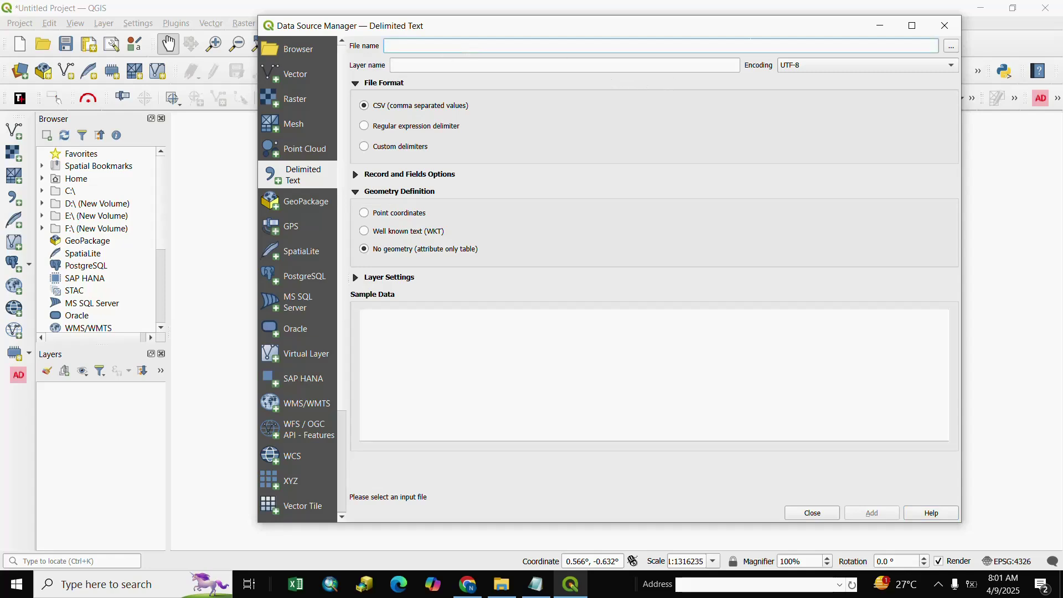
pyautogui.click(951, 47)
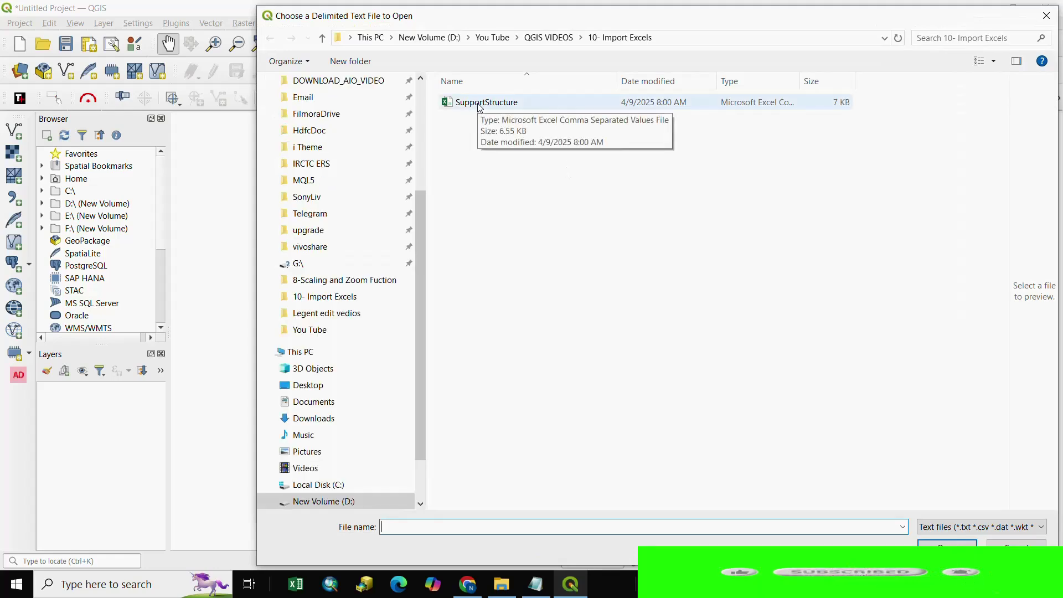
pyautogui.click(480, 104)
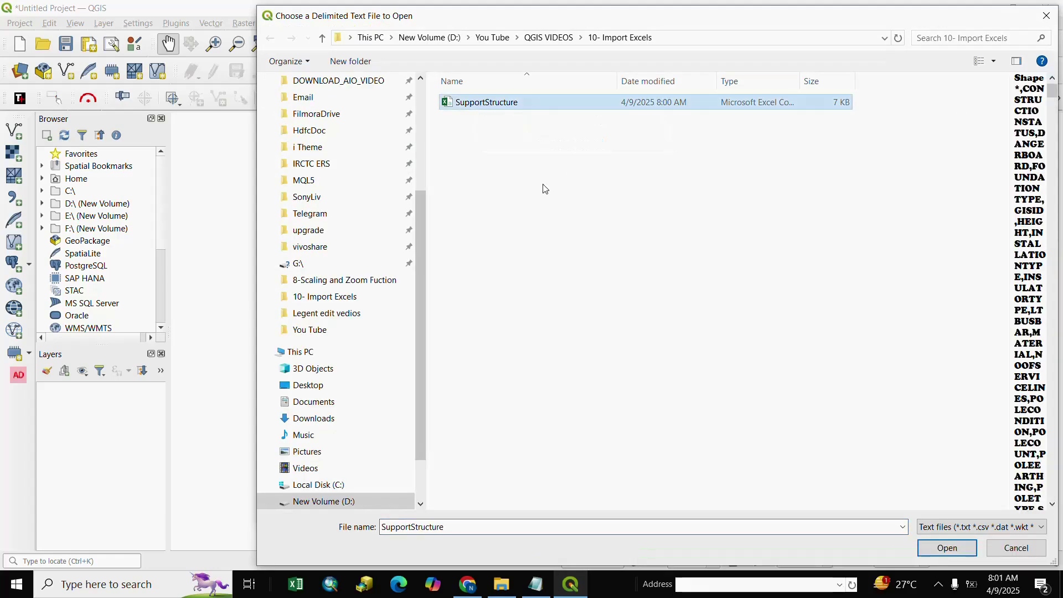
pyautogui.click(942, 548)
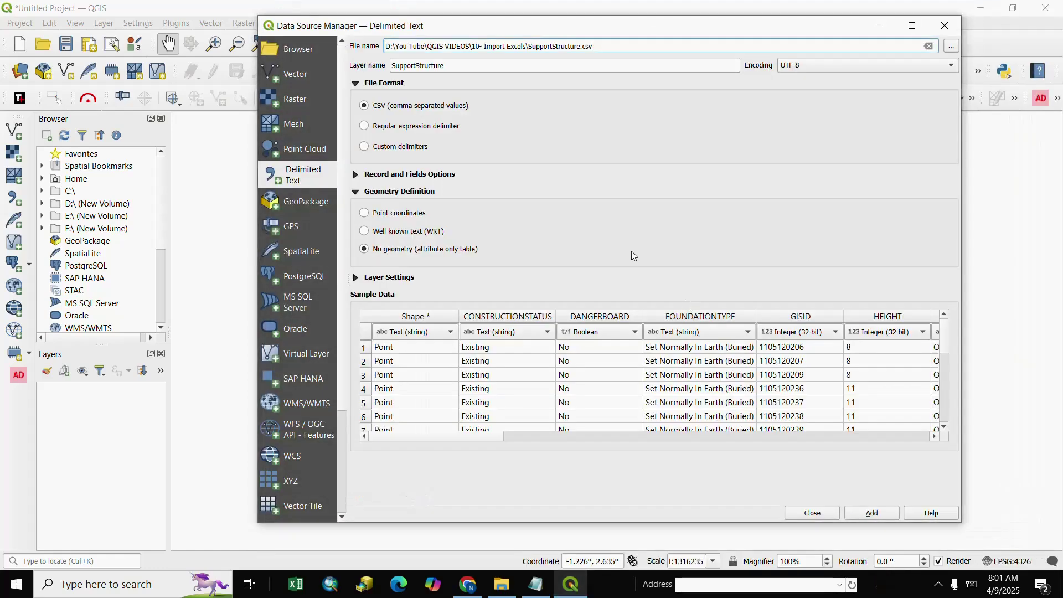
# Step: Examine the sample data rows and columns of the SupportStructure CSV file
pyautogui.scroll(-3, 949, 354)
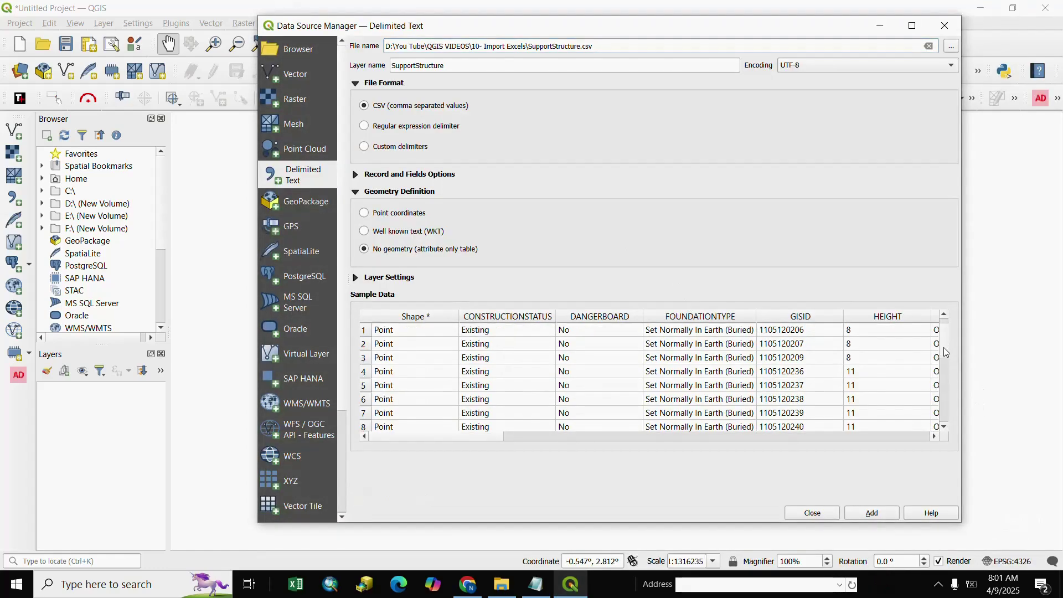
pyautogui.scroll(1, 939, 415)
pyautogui.scroll(1, 945, 365)
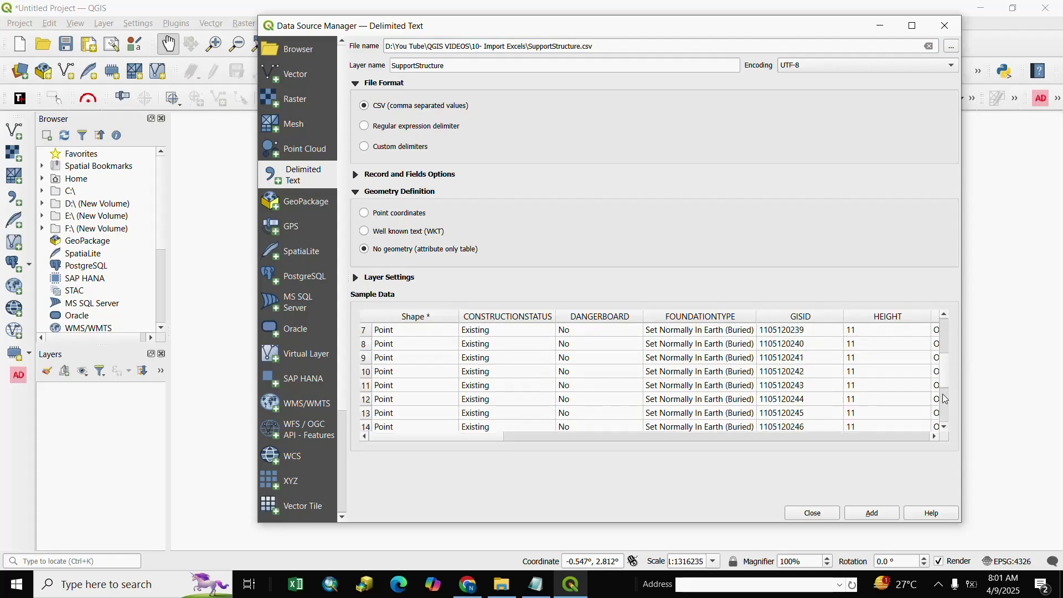
pyautogui.scroll(3, 803, 432)
pyautogui.scroll(-2, 718, 437)
pyautogui.moveTo(481, 436); pyautogui.dragTo(390, 432)
# Step: Try defining the geometry by point coordinates, with X_Coordinate as the X field and Y_Coordinate as the Y field
pyautogui.click(355, 194)
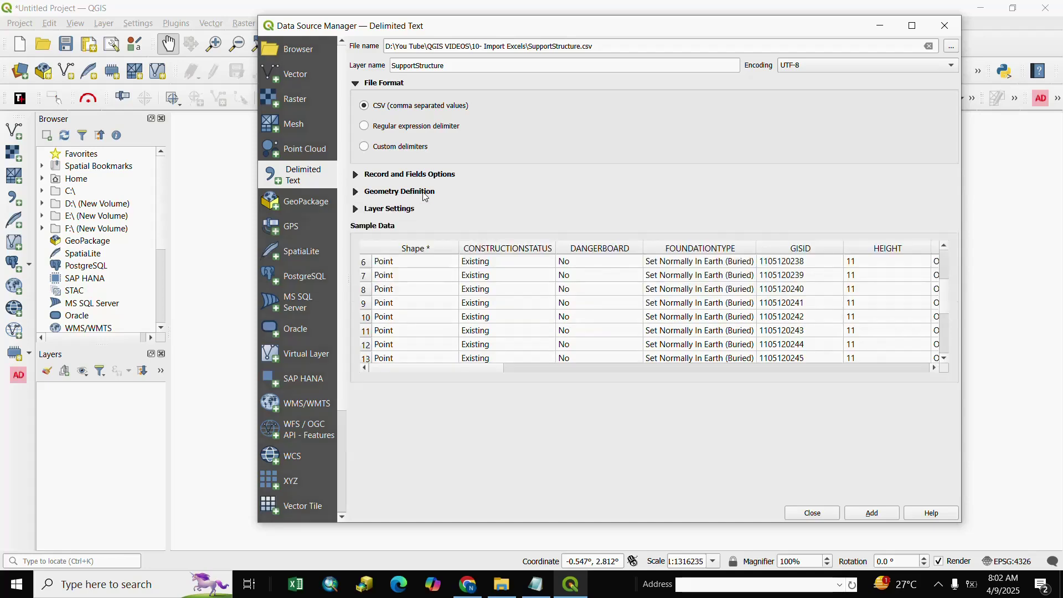
pyautogui.click(356, 193)
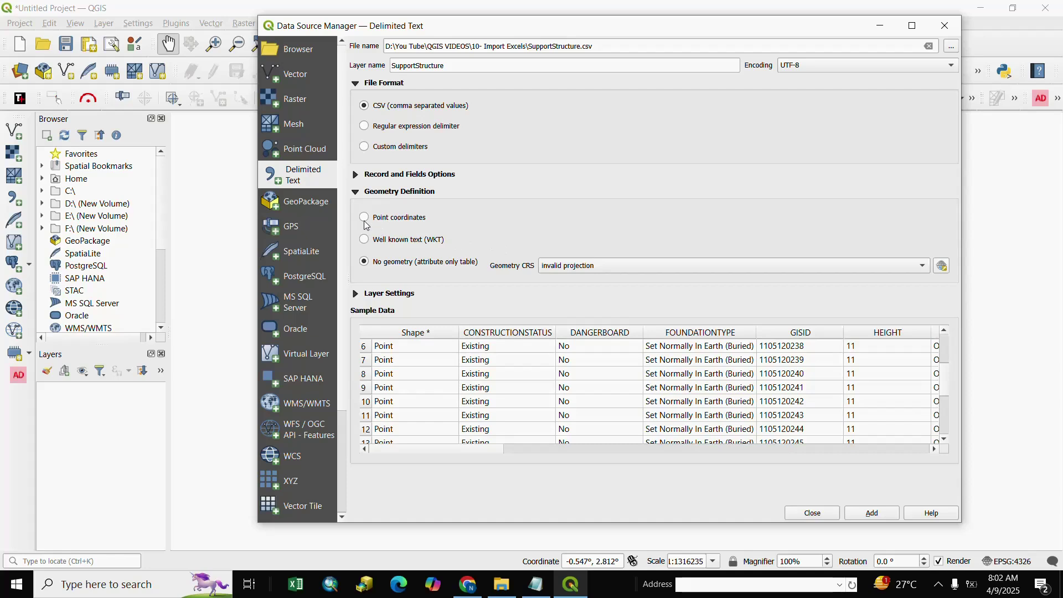
pyautogui.click(365, 218)
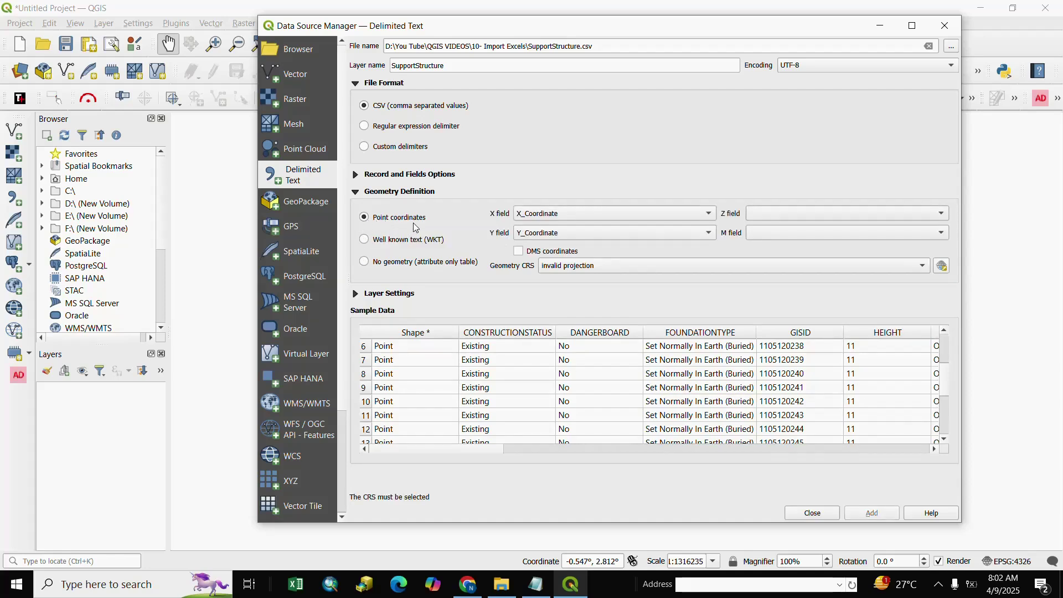
pyautogui.click(708, 214)
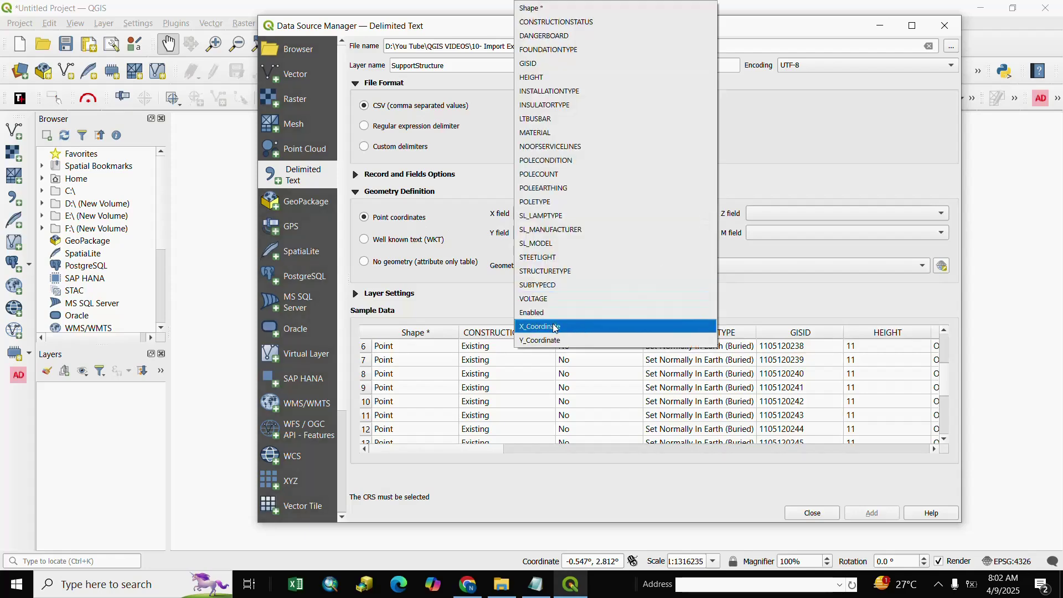
pyautogui.click(664, 327)
pyautogui.click(709, 233)
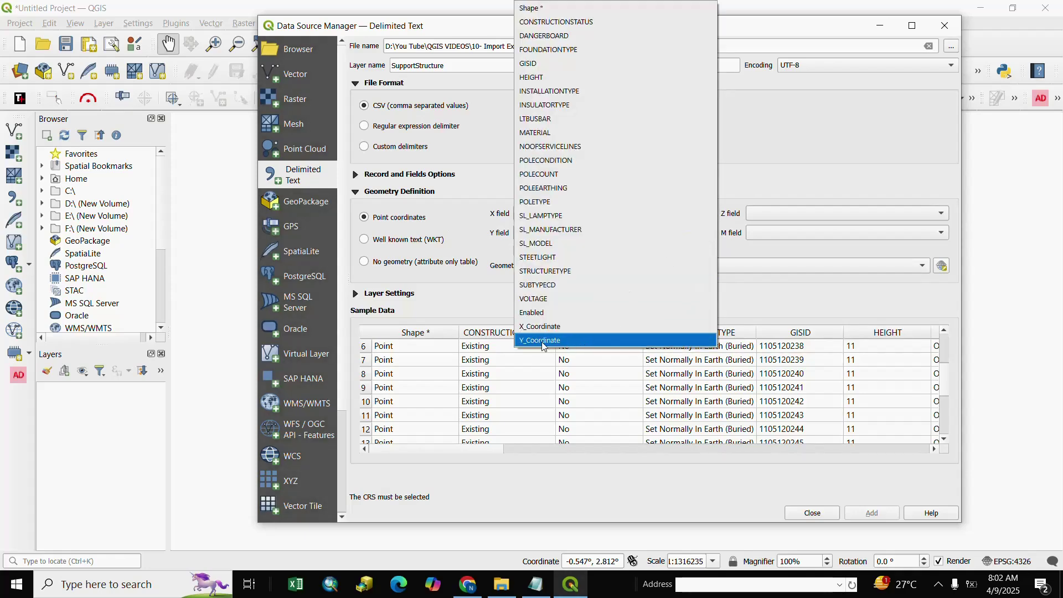
pyautogui.click(542, 341)
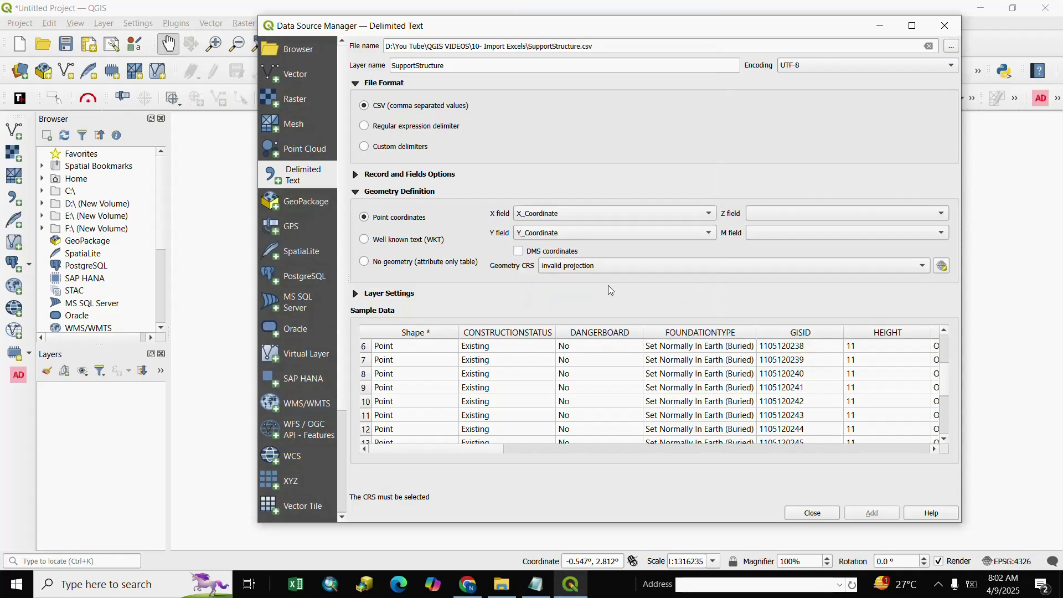
# Step: Set the geometry definition to No geometry (attribute only table), add the SupportStructure table to the project, and close the Data Source Manager
pyautogui.click(365, 263)
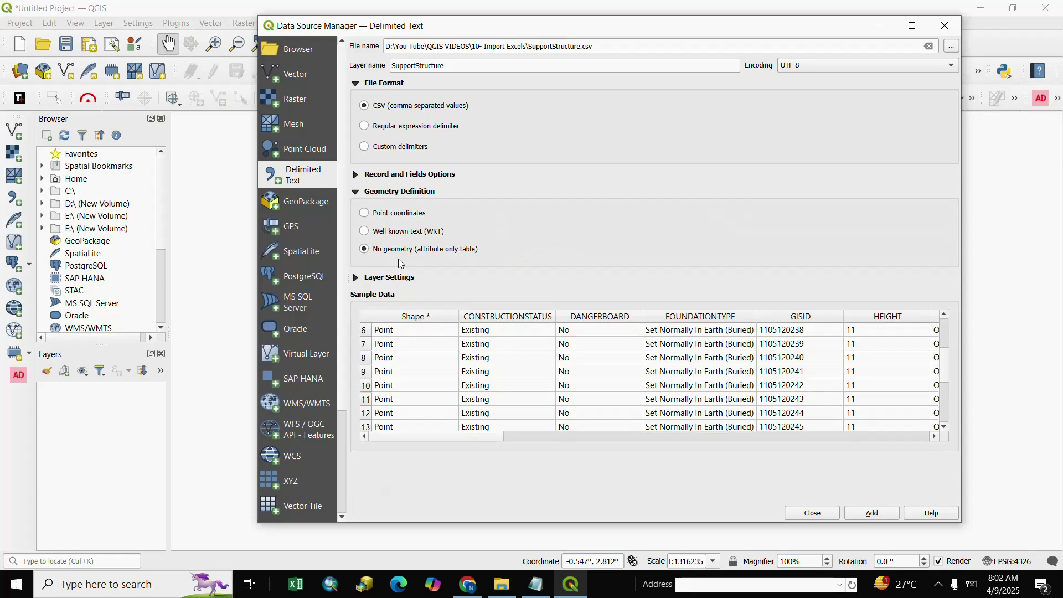
pyautogui.click(844, 437)
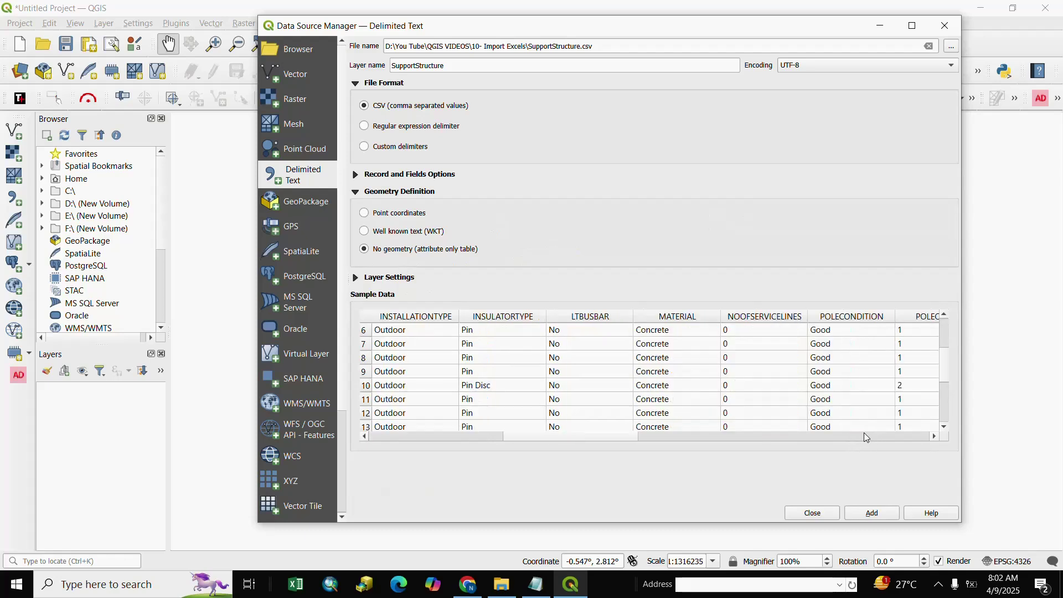
pyautogui.click(873, 515)
pyautogui.click(873, 513)
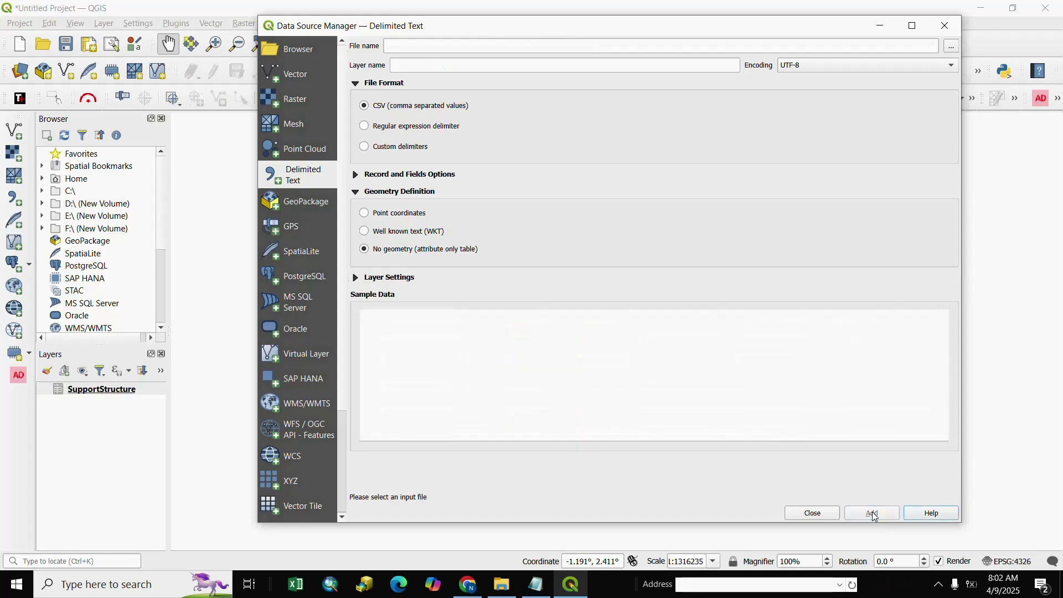
pyautogui.click(812, 513)
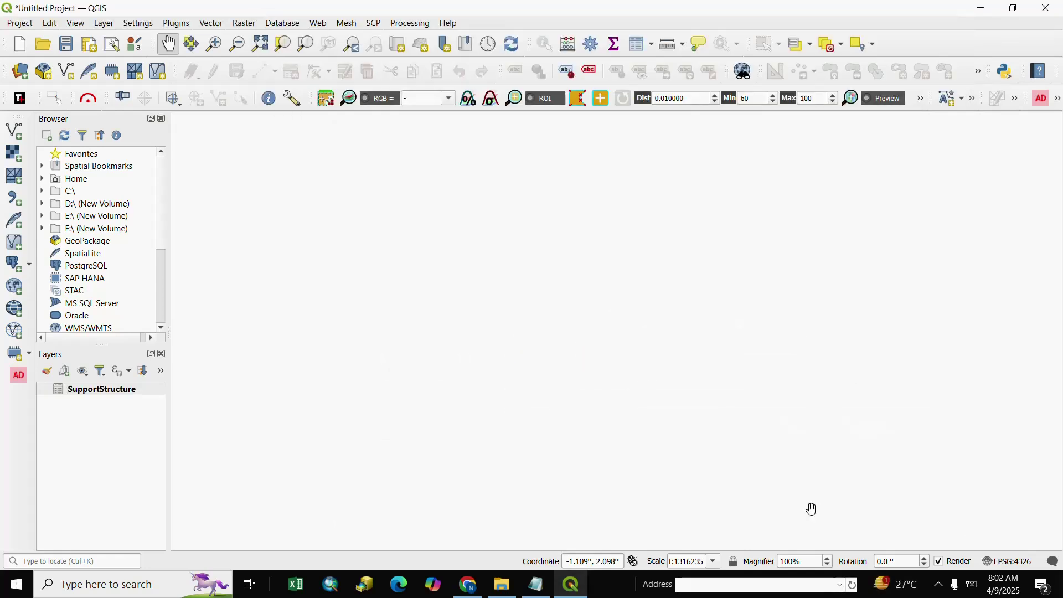
# Step: Open the SupportStructure attribute table and examine its records across to the X_Coordinate and Y_Coordinate columns
pyautogui.click(92, 396)
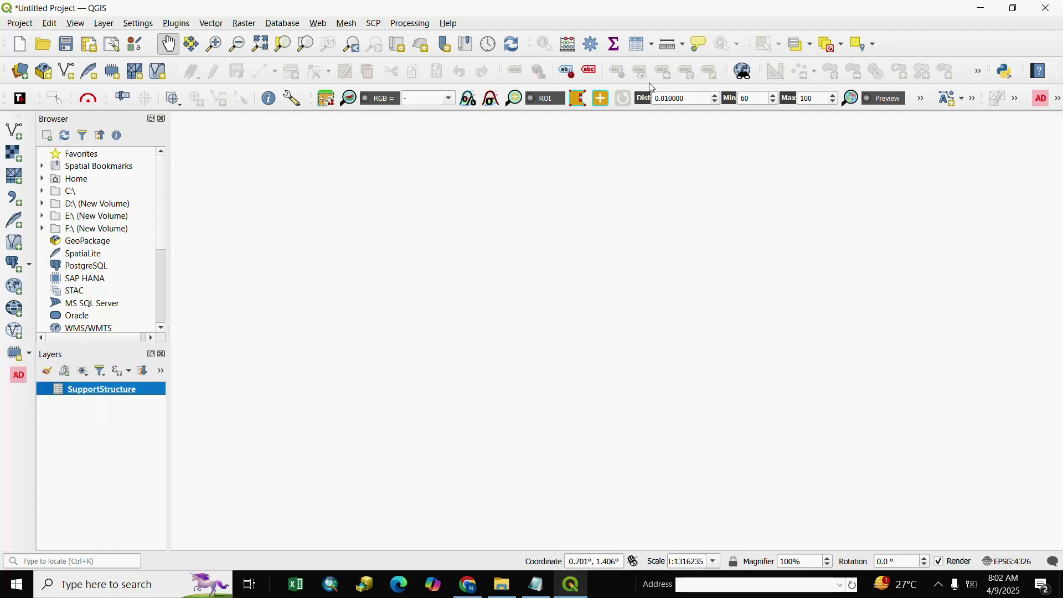
pyautogui.click(641, 44)
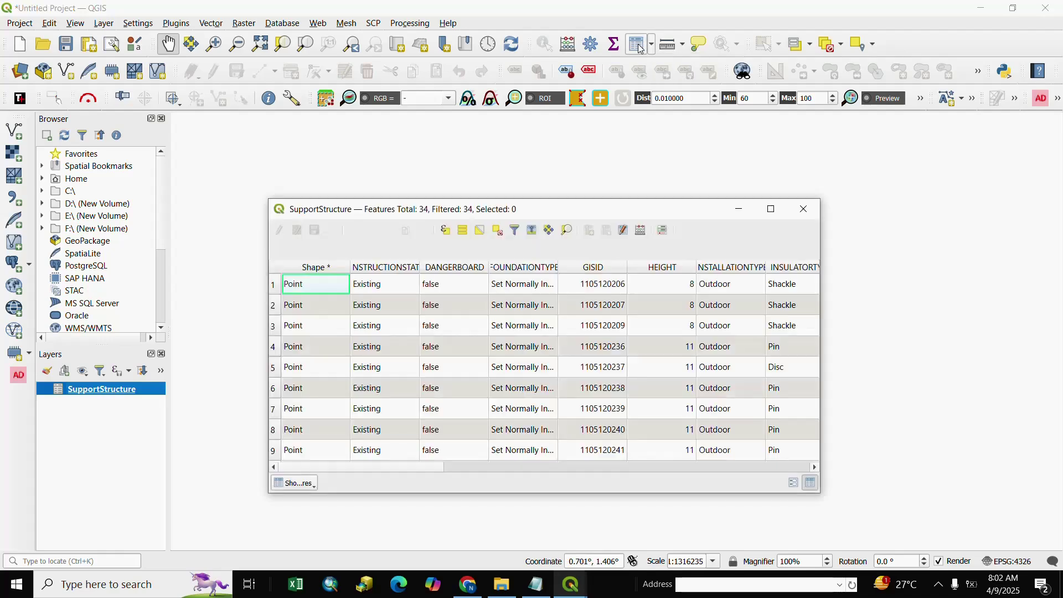
pyautogui.moveTo(416, 472); pyautogui.dragTo(745, 332)
pyautogui.scroll(-8, 745, 332)
pyautogui.scroll(8, 745, 331)
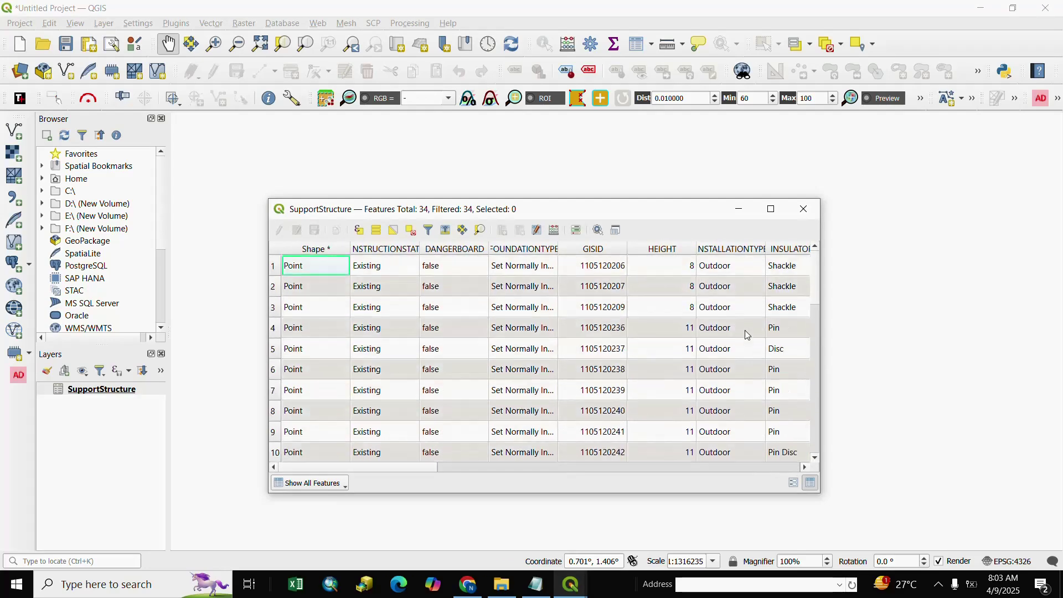
pyautogui.moveTo(391, 470); pyautogui.dragTo(654, 460)
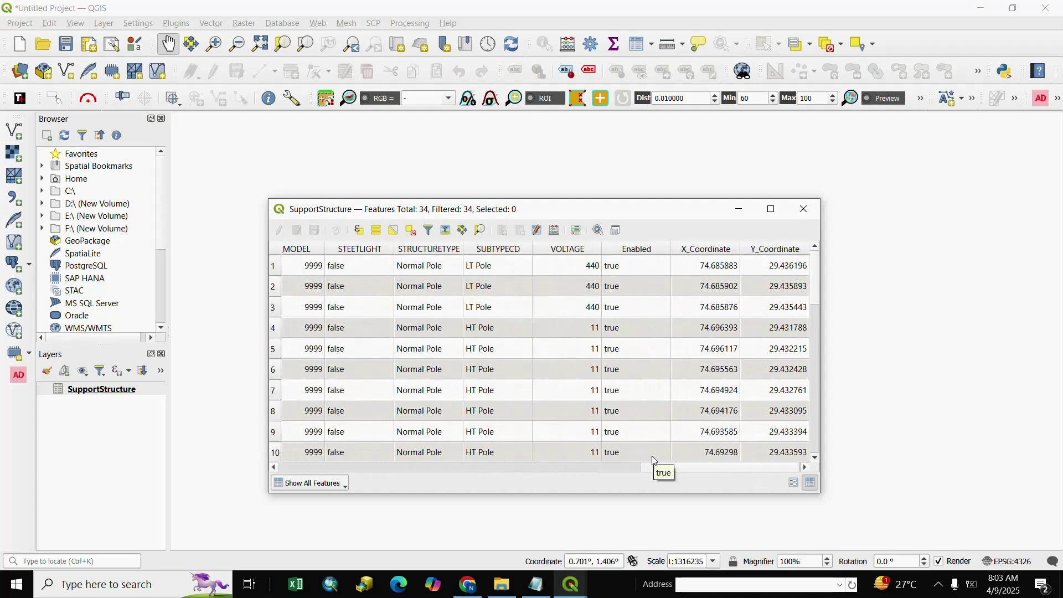